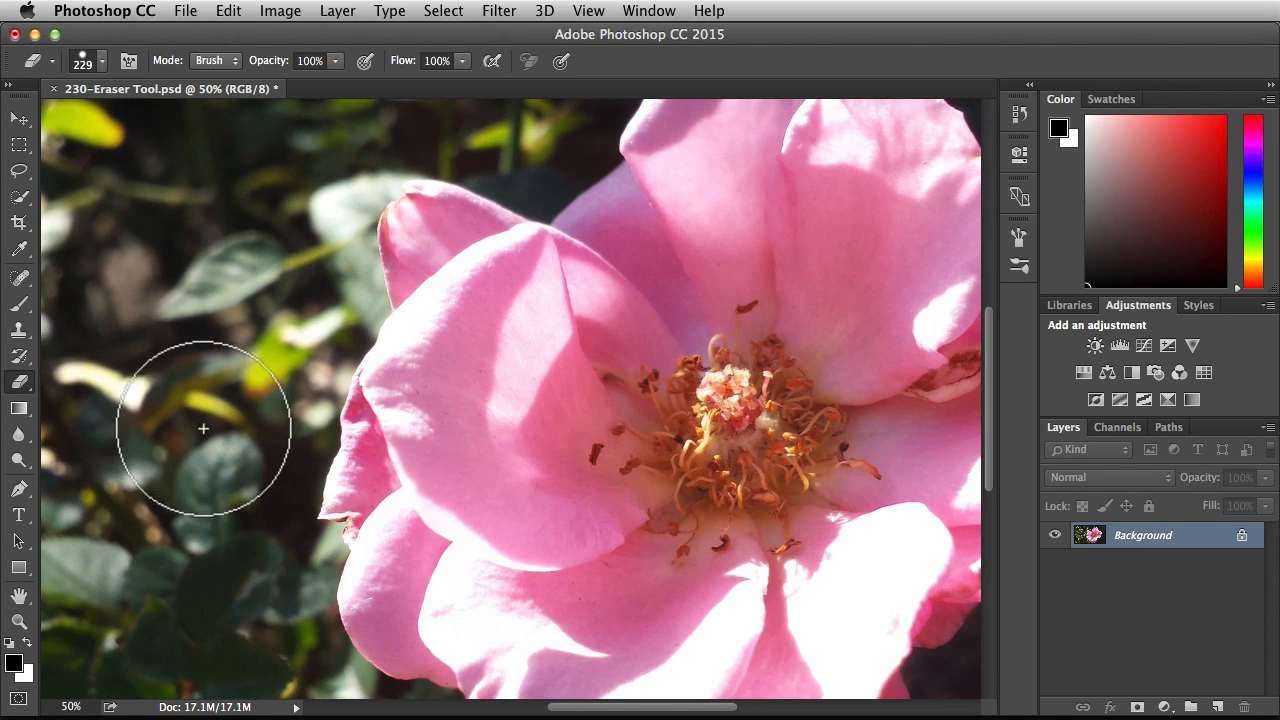
Try an Eraser stroke over the foliage and upper-left petal on the locked Background layer and undo it
mouse_move(206, 496)
left_mouse_down()
mouse_move(191, 293)
mouse_move(221, 241)
mouse_move(307, 218)
mouse_move(457, 211)
left_mouse_up()
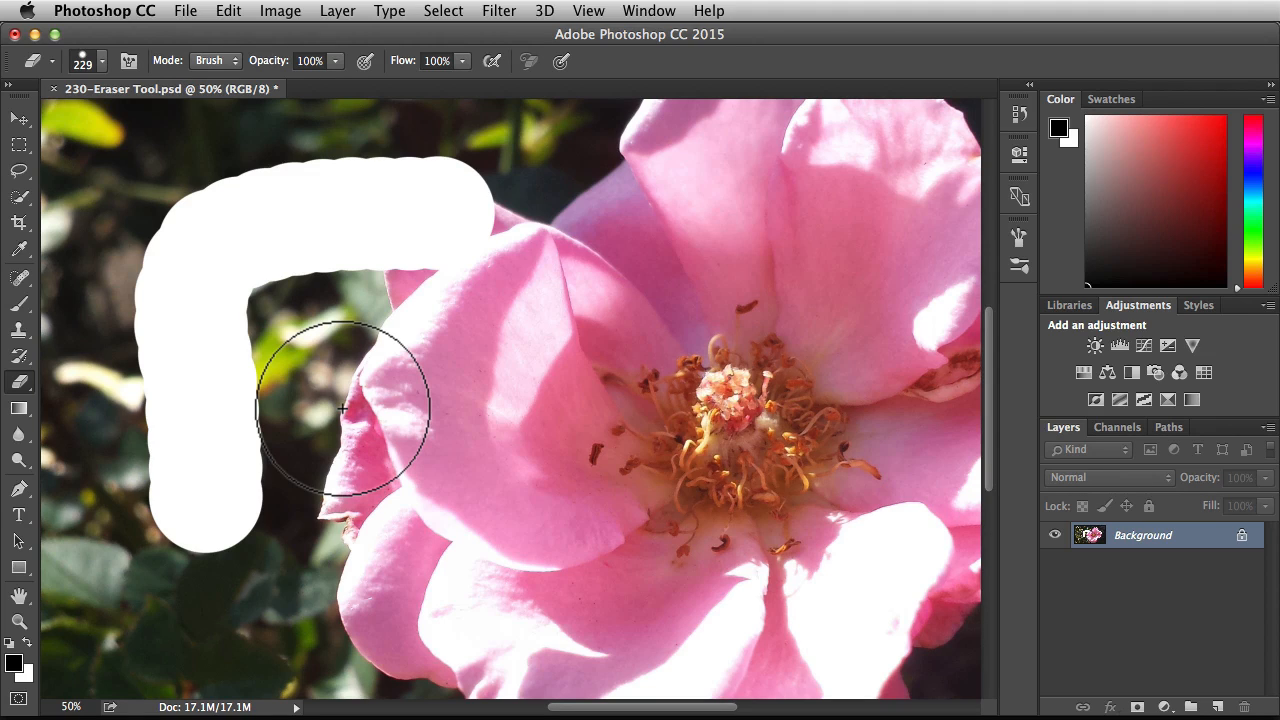
key("super+z")
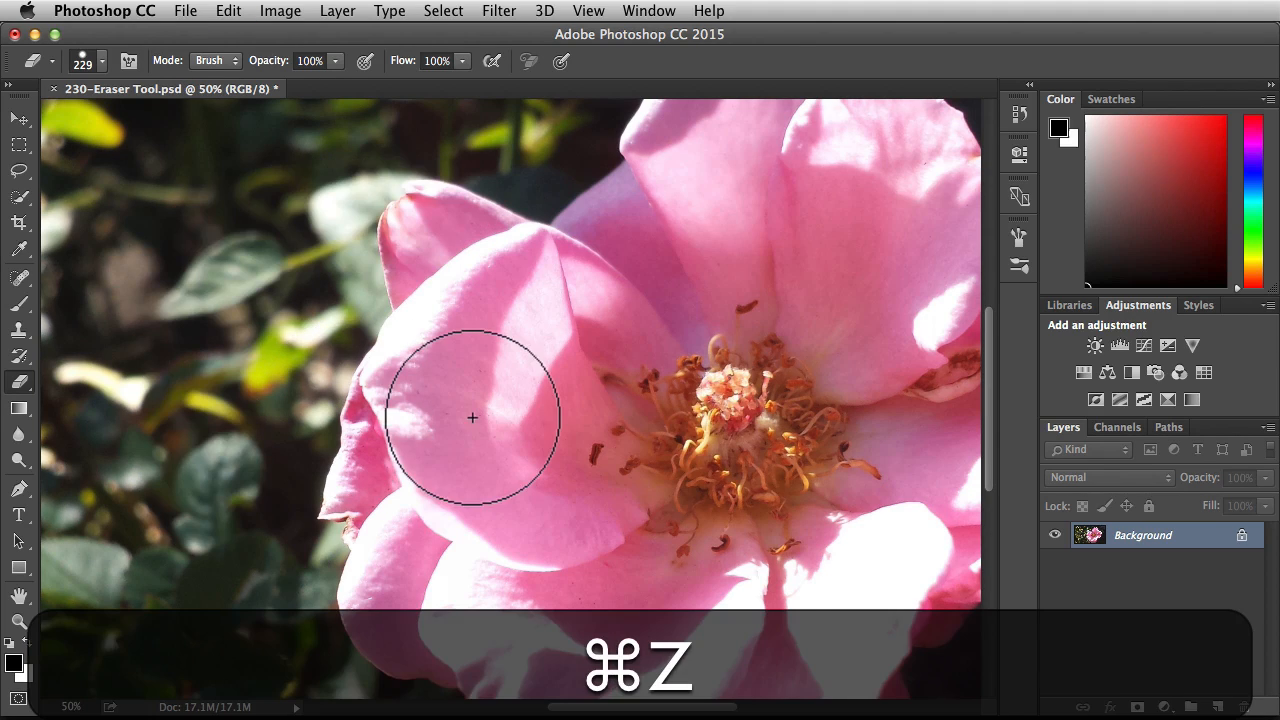
Unlock the Background layer to convert it into a regular layer
left_click(1112, 611)
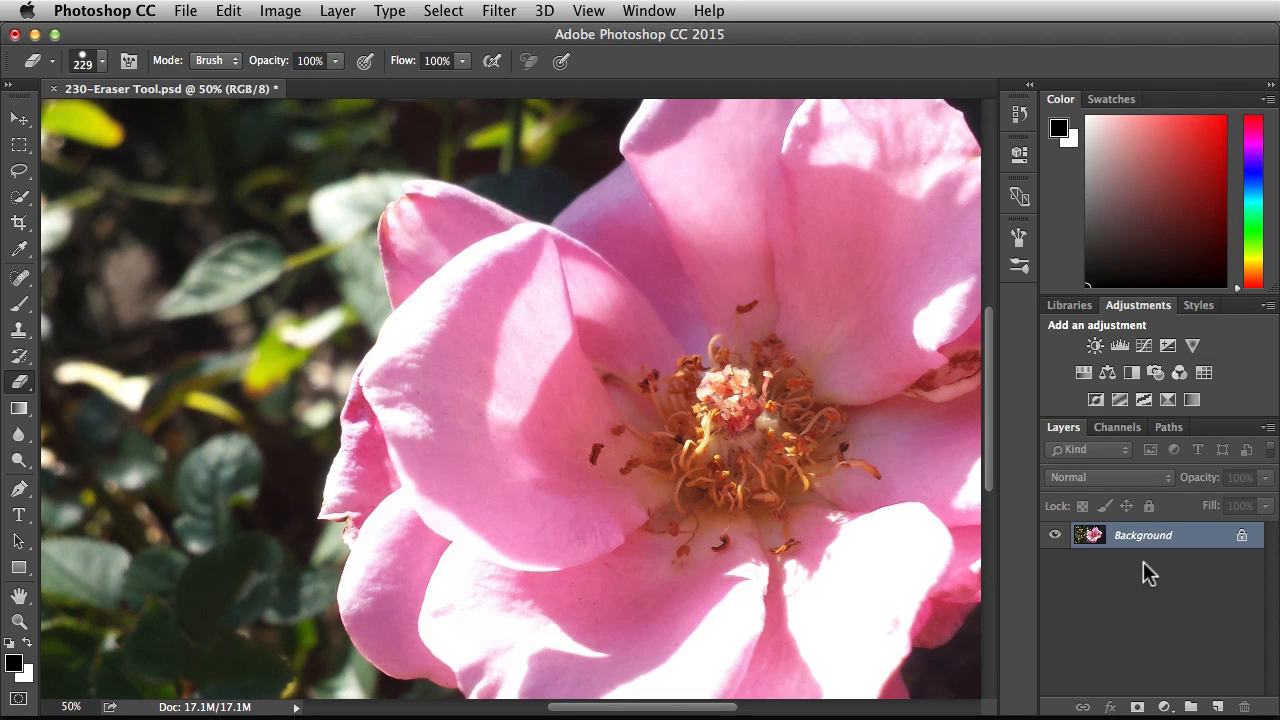
left_click(1240, 536)
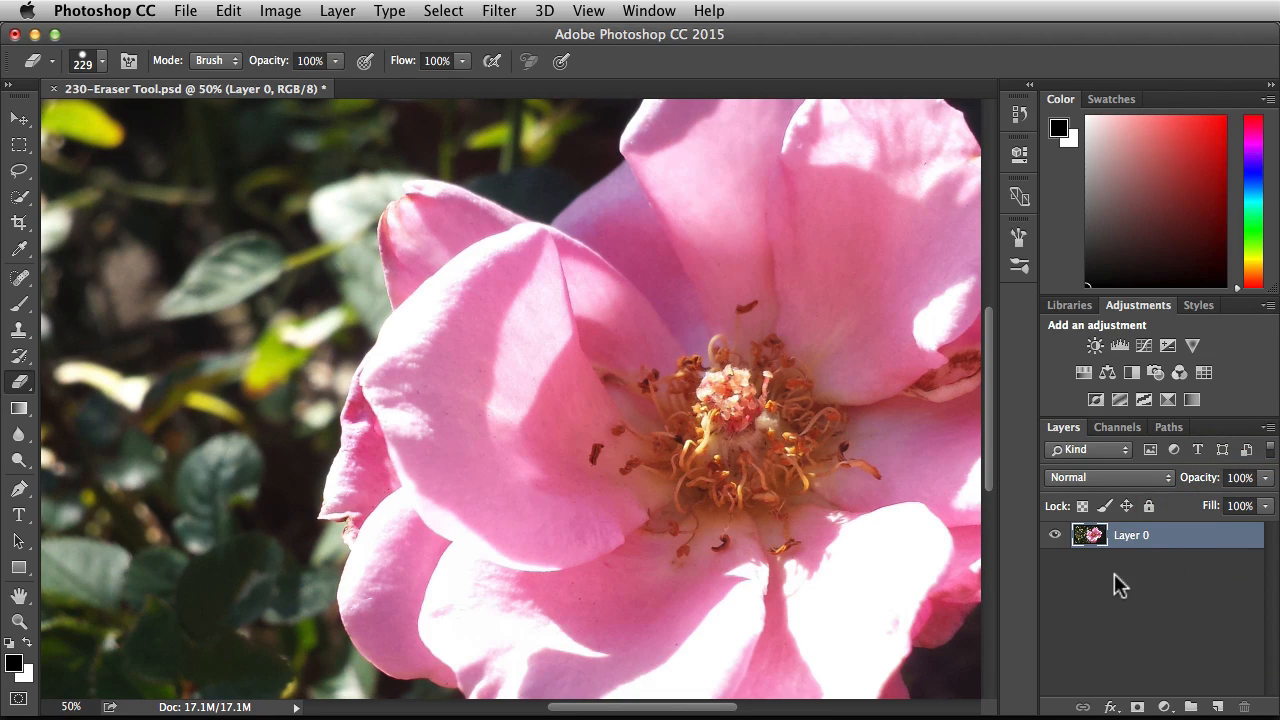
Try an Eraser stroke across the foliage and upper petals on the unlocked layer and undo it
mouse_move(171, 514)
left_mouse_down()
mouse_move(161, 346)
mouse_move(165, 305)
mouse_move(185, 283)
mouse_move(301, 258)
mouse_move(547, 253)
left_mouse_up()
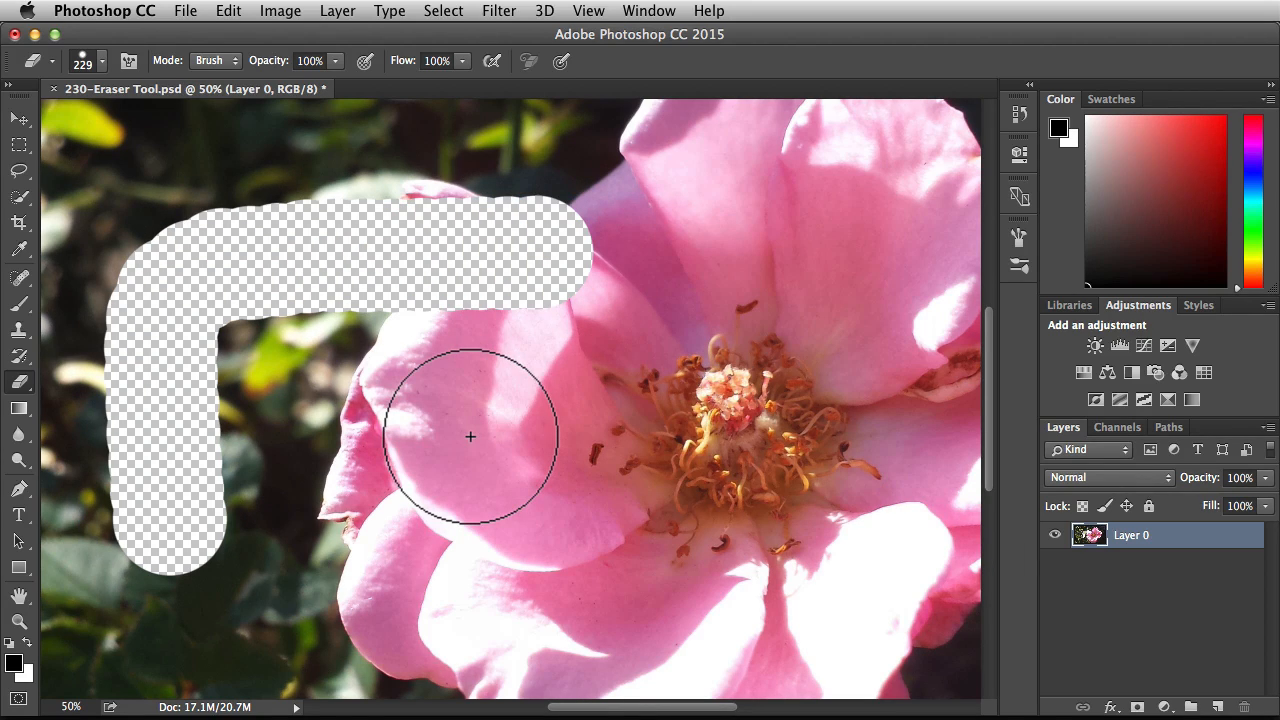
key("super+z")
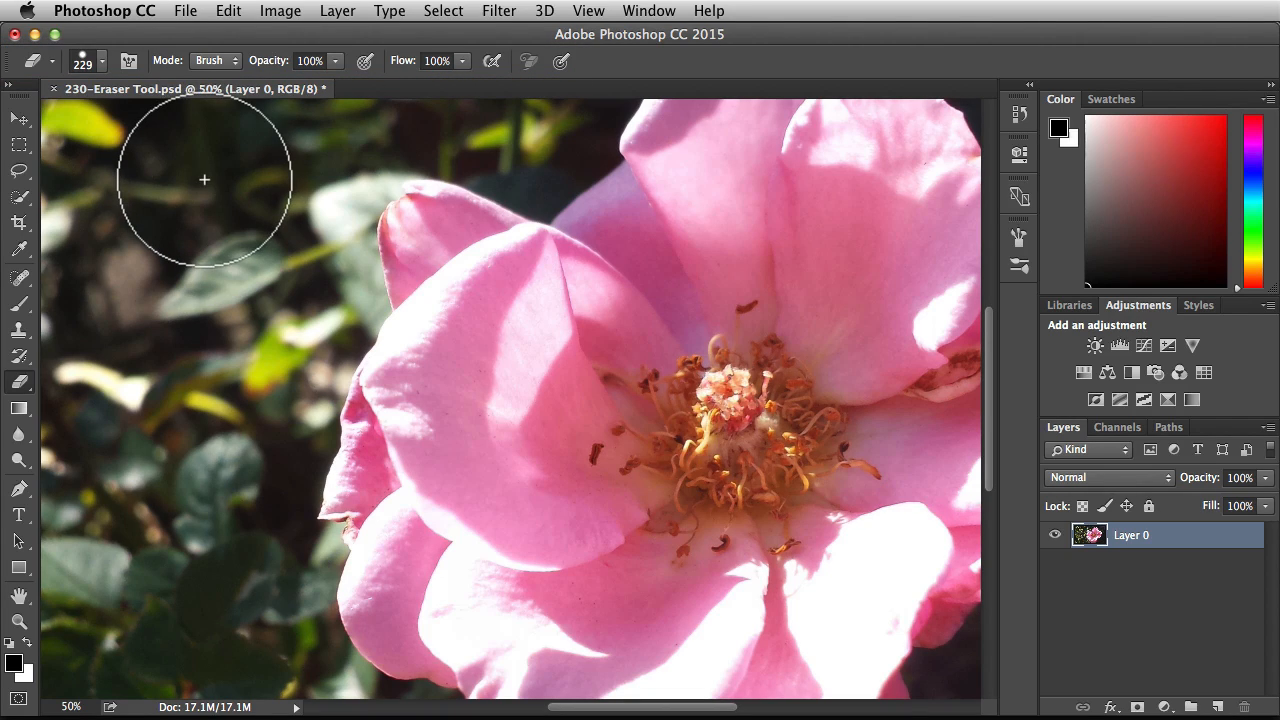
Save the current Eraser settings as a new tool preset named "My Eraser"
left_click(42, 61)
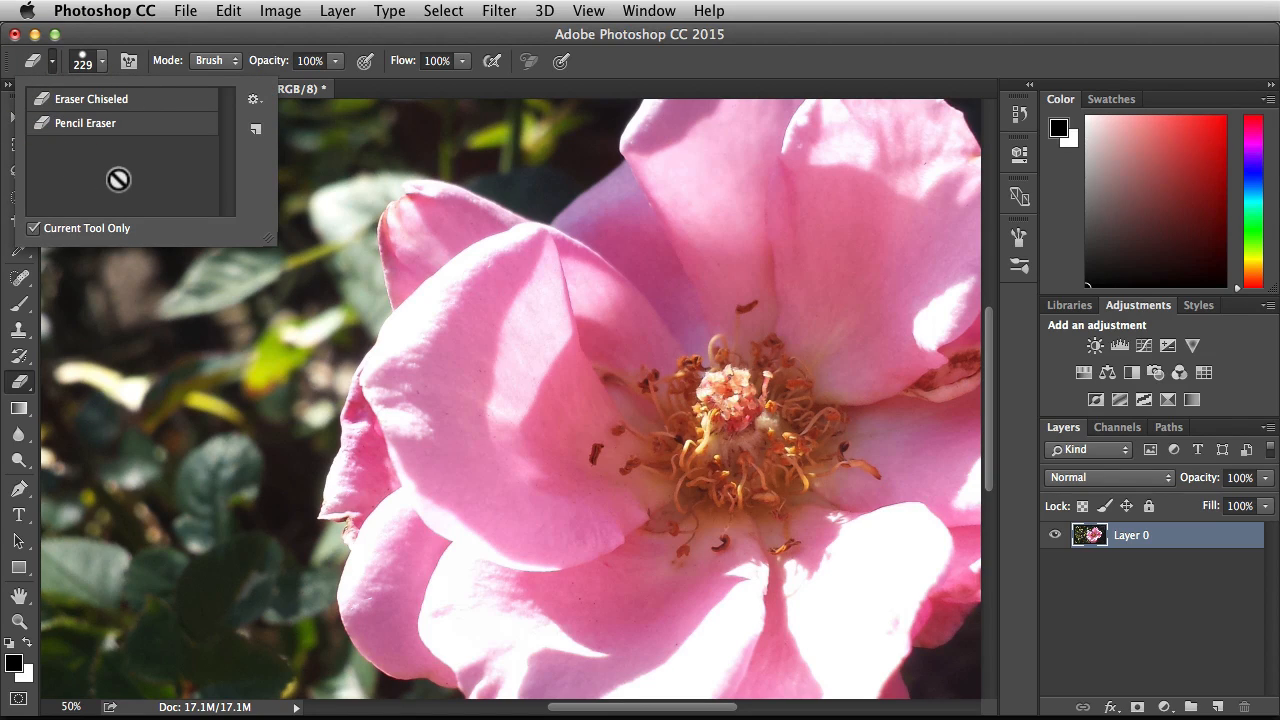
left_click(256, 138)
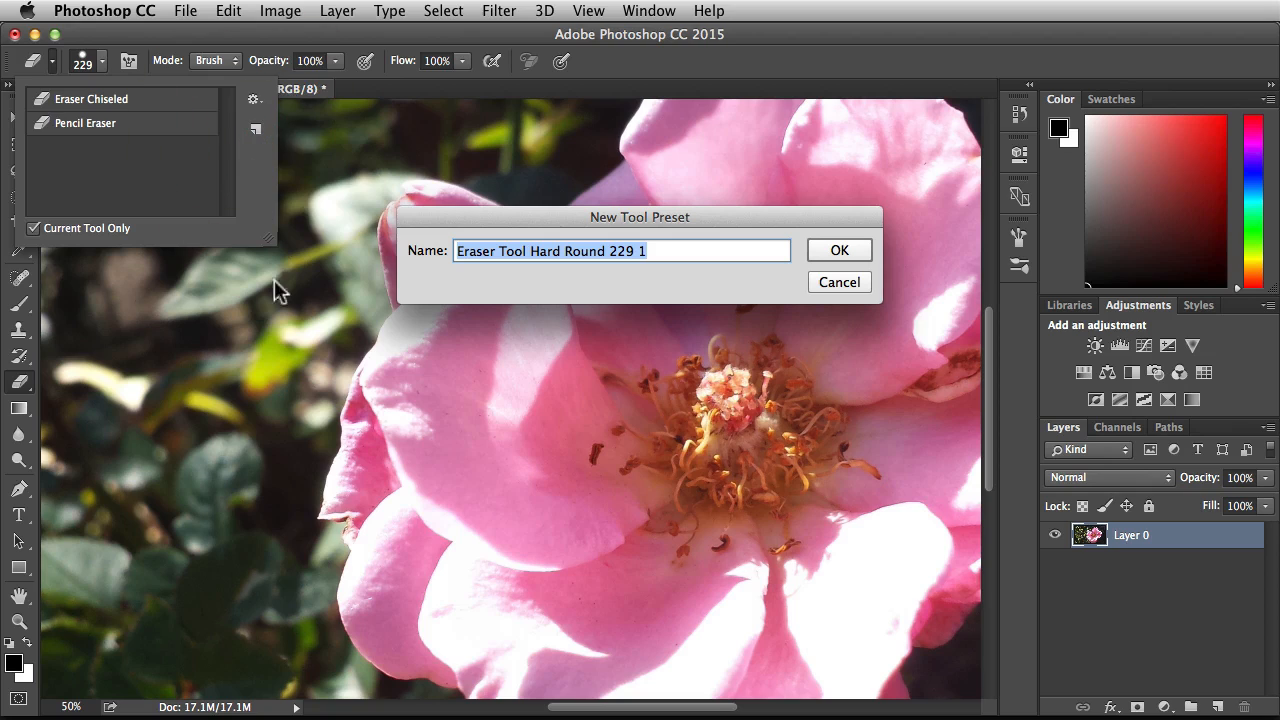
type("My")
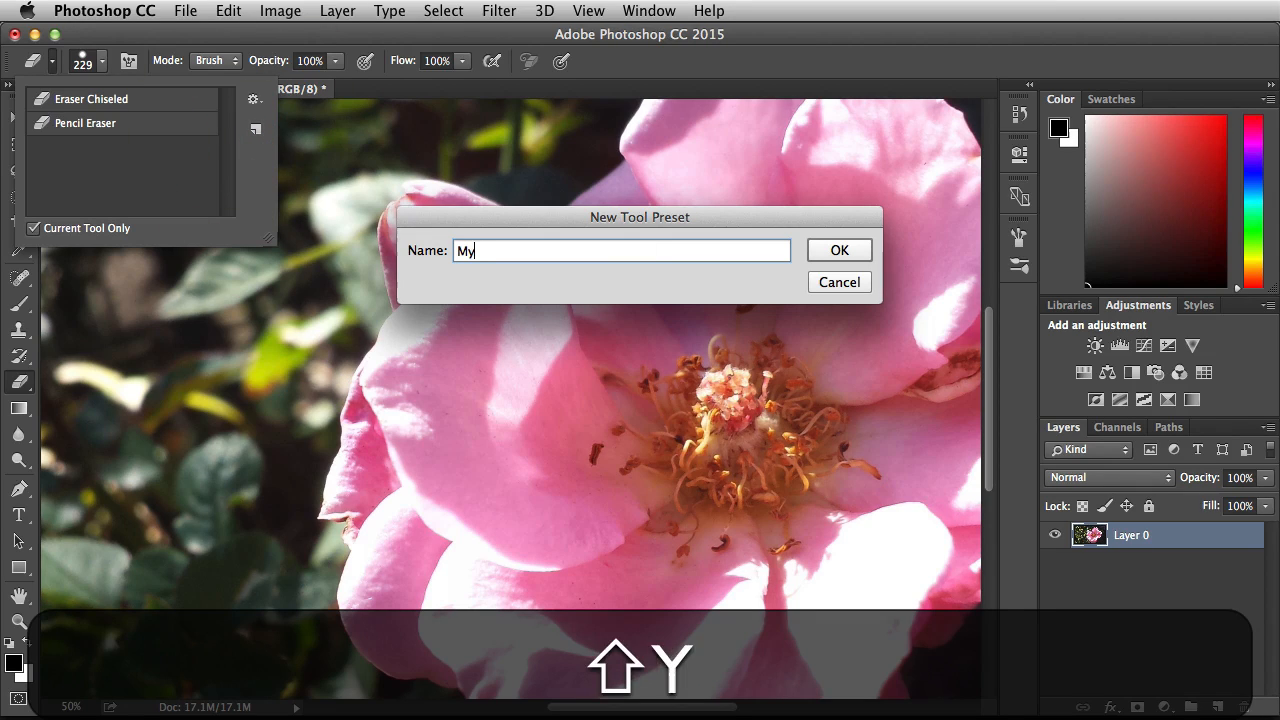
type(" Eraser")
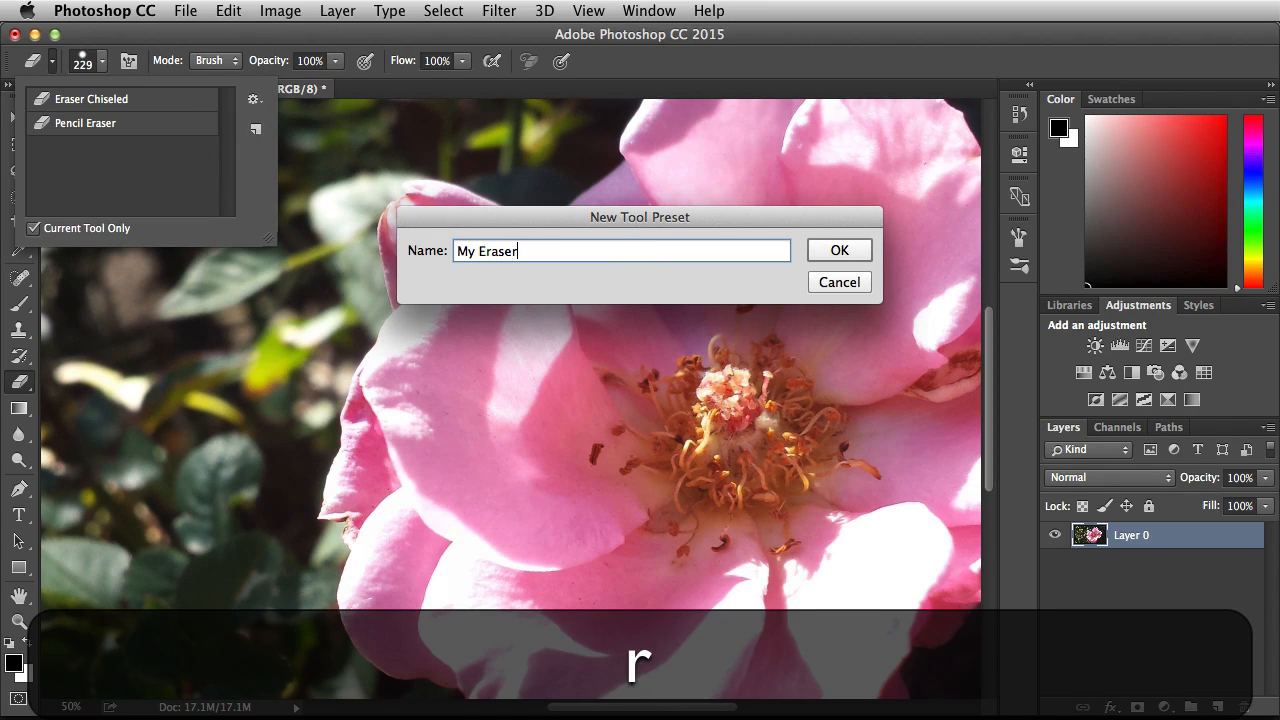
key("Return")
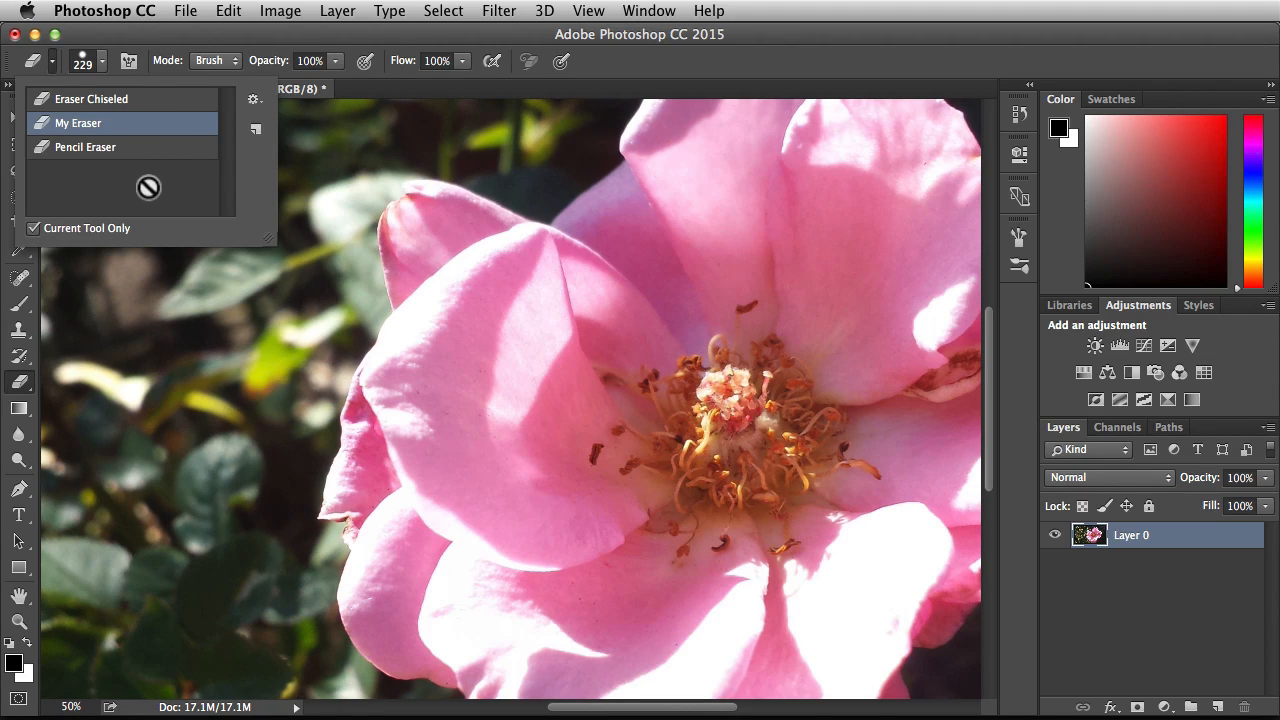
Review the commands for managing Eraser tool presets, such as saving preset sets, and close the preset list
left_click(254, 99)
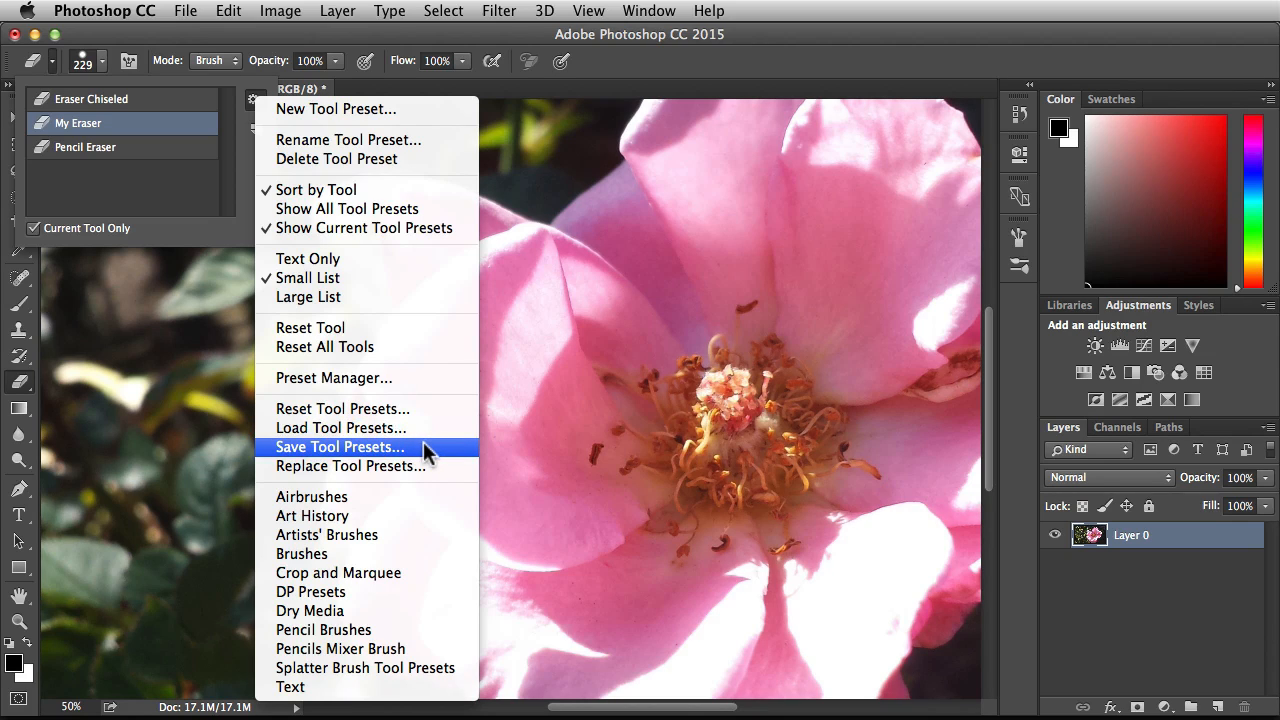
left_click(165, 203)
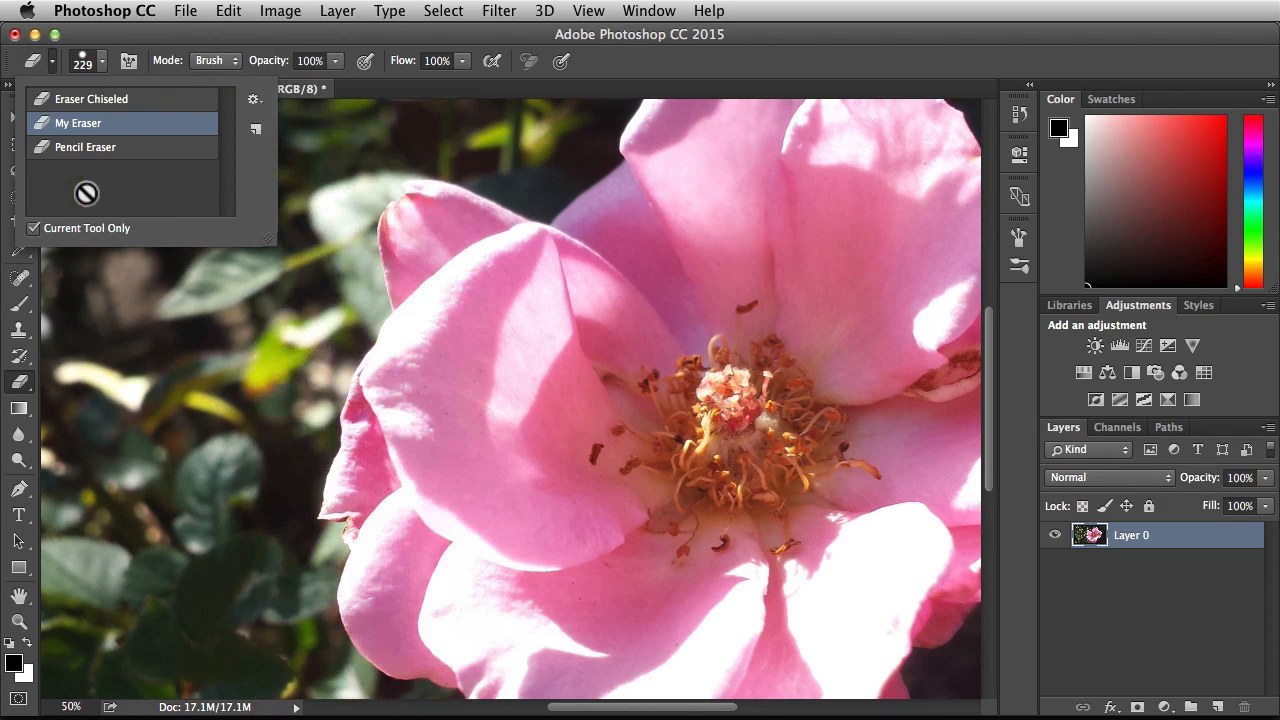
left_click(35, 72)
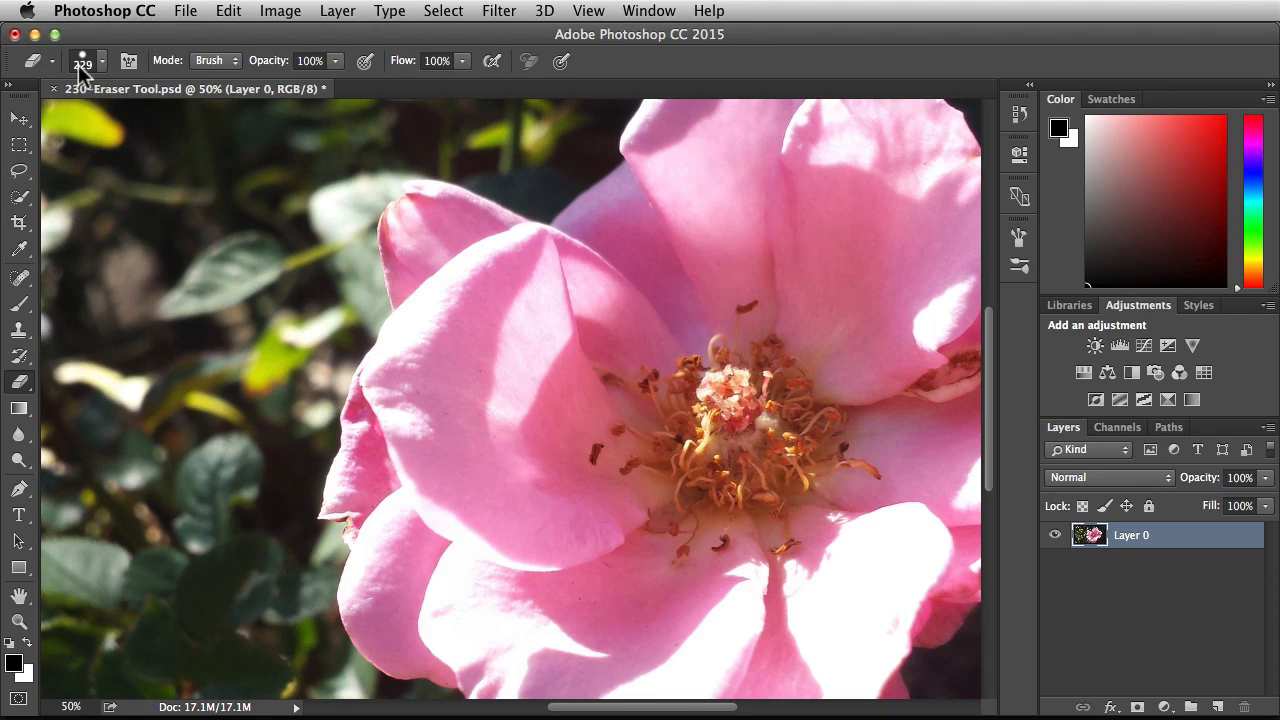
Inspect the Eraser's brush size and hardness options and its detailed brush tip settings, leaving them closed again
left_click(82, 62)
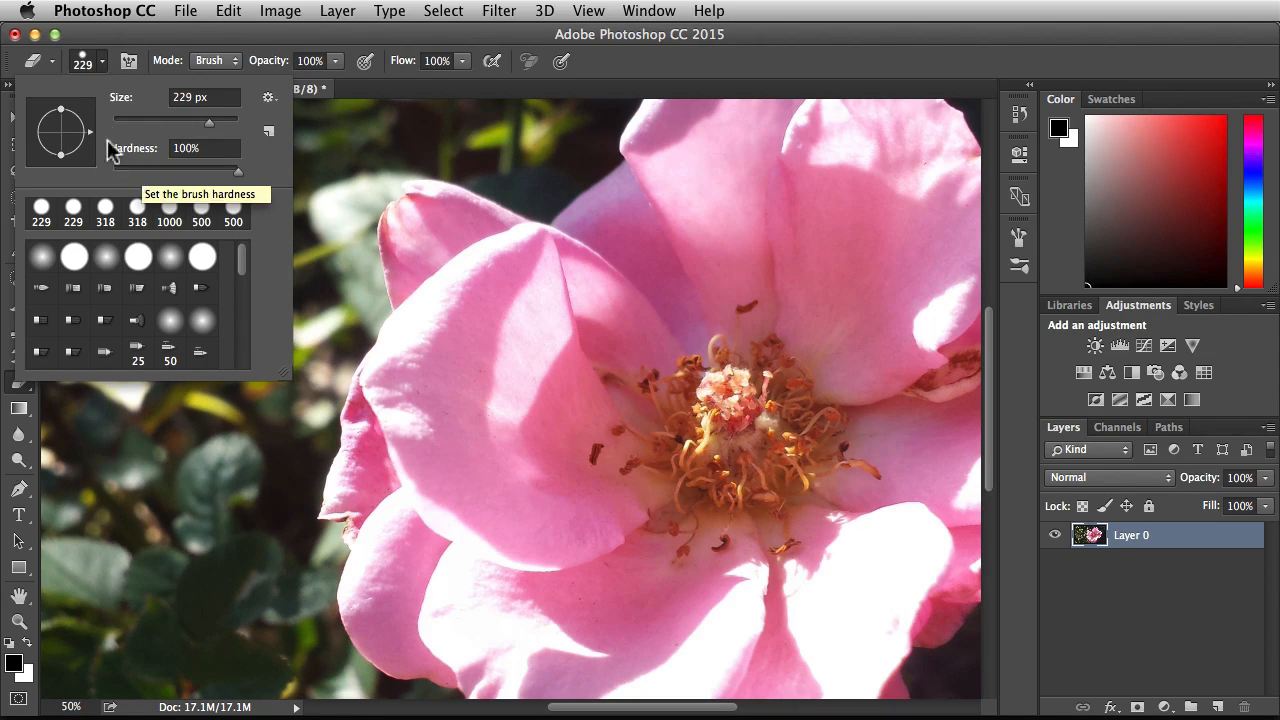
left_click(84, 64)
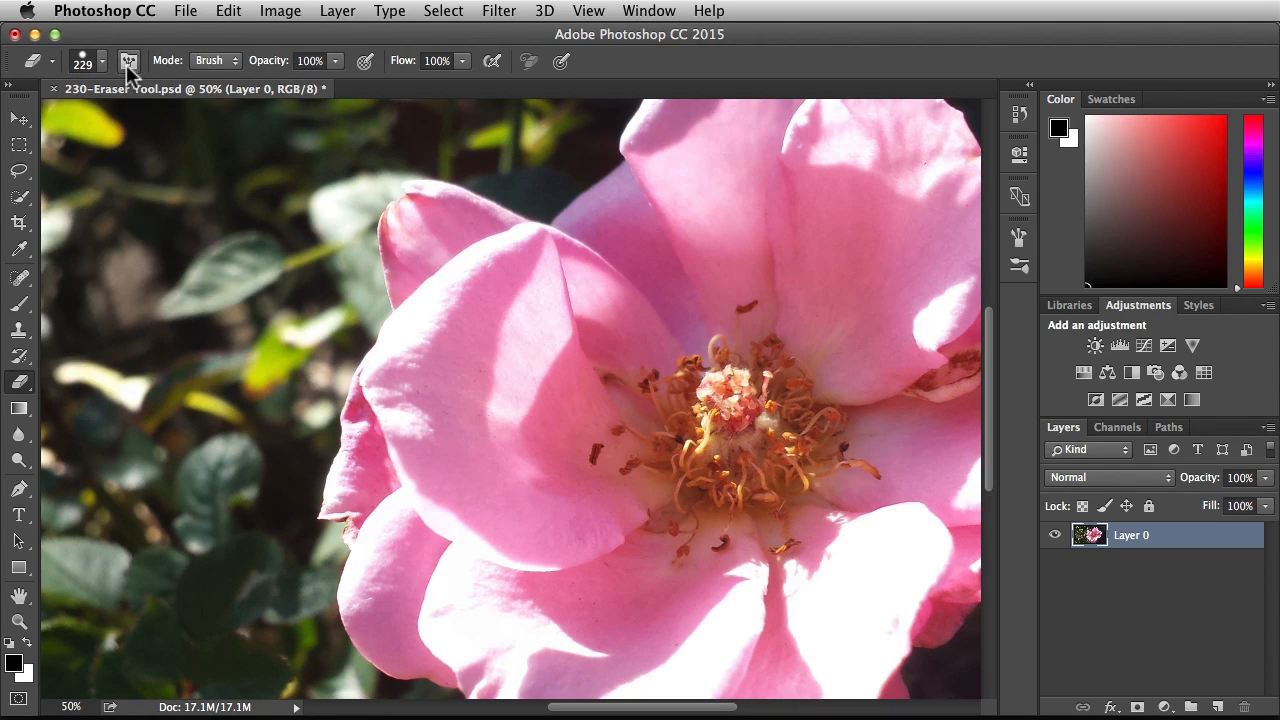
left_click(126, 59)
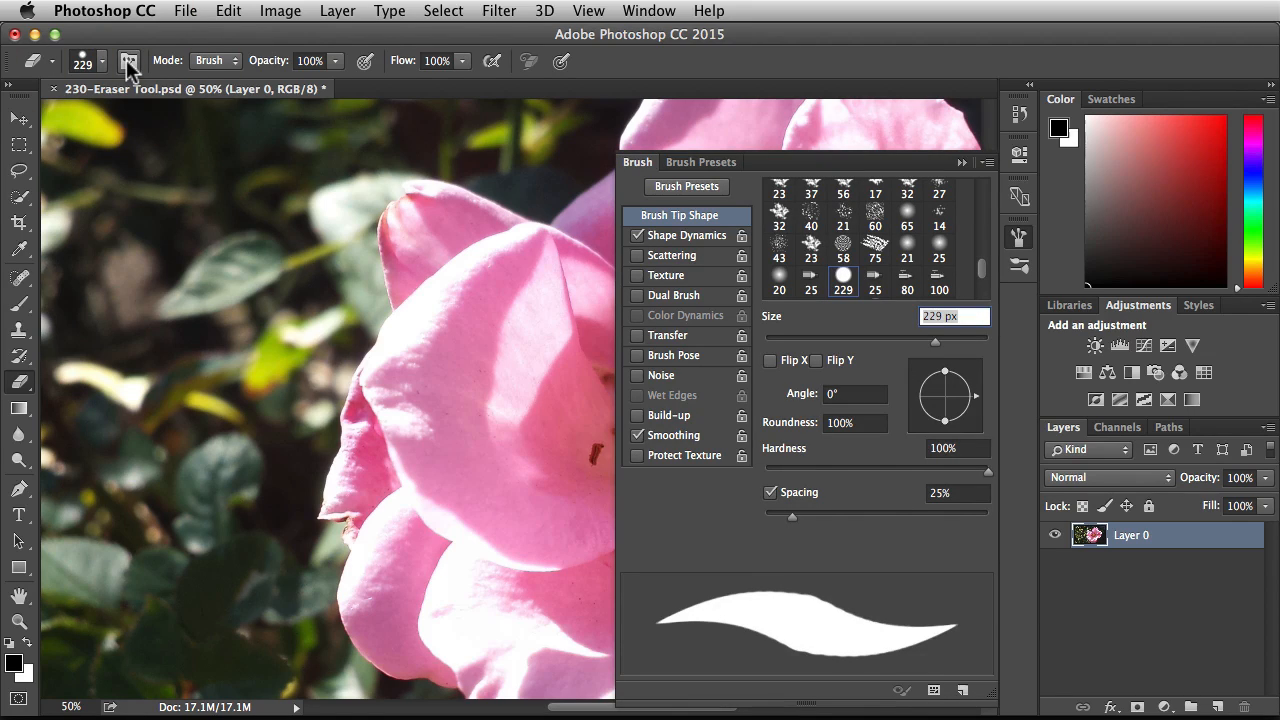
left_click(126, 59)
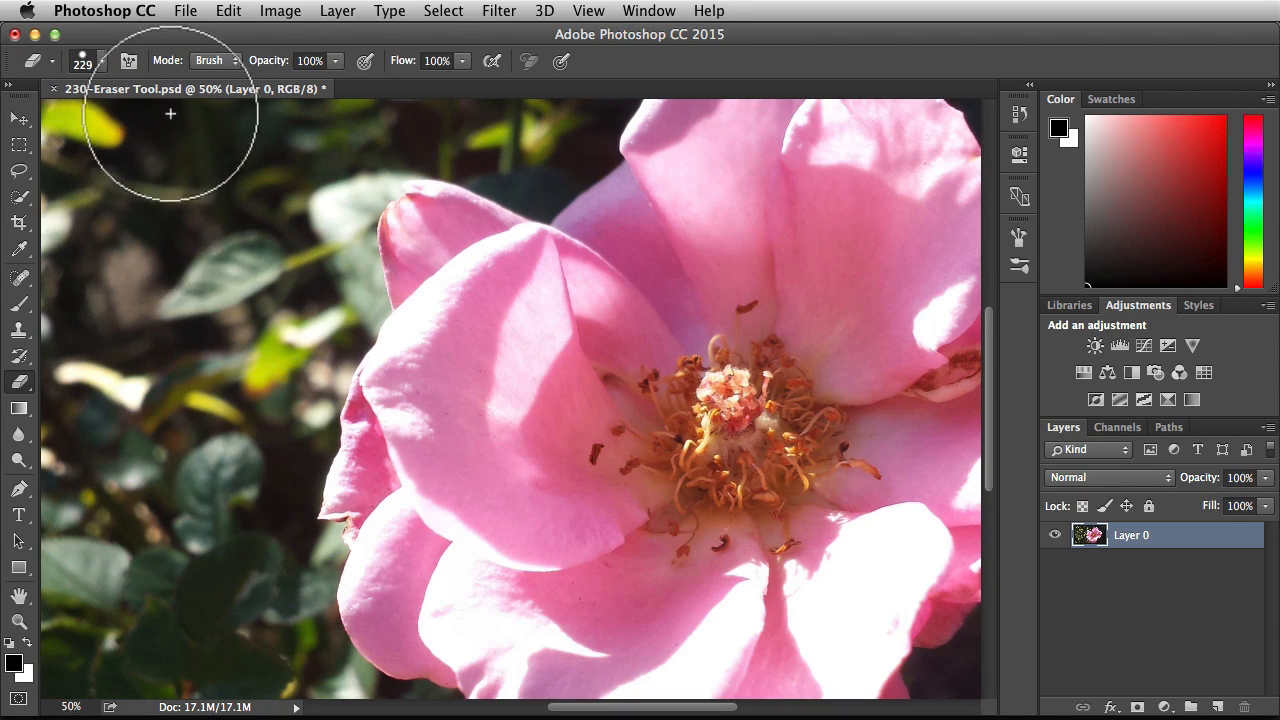
Try the Eraser's Pencil and Block modes and return to Brush mode
left_click(226, 60)
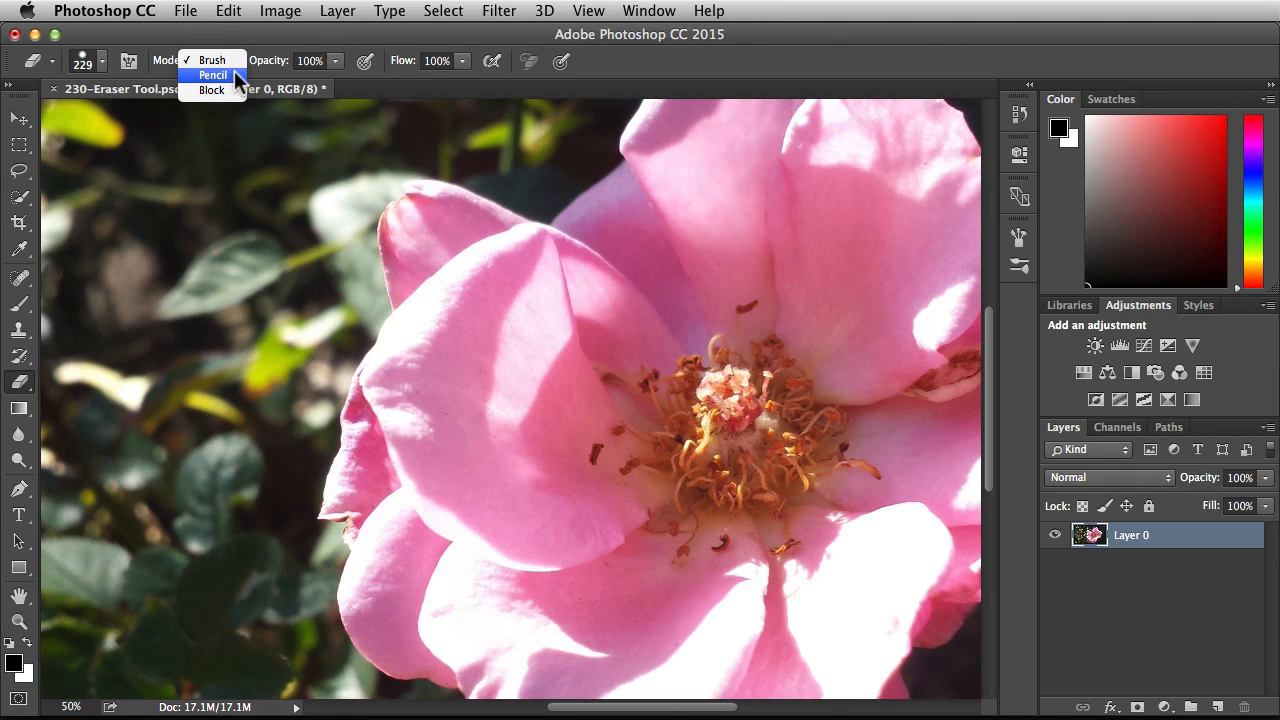
left_click(234, 72)
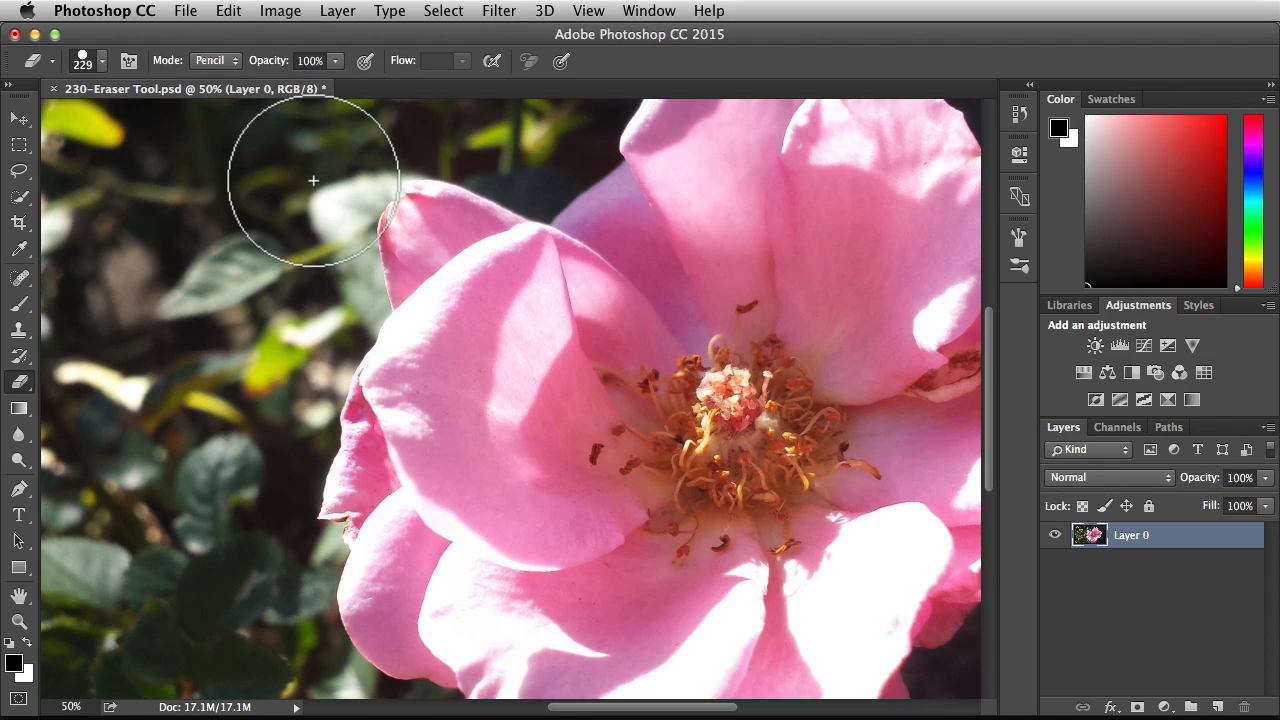
left_click(231, 61)
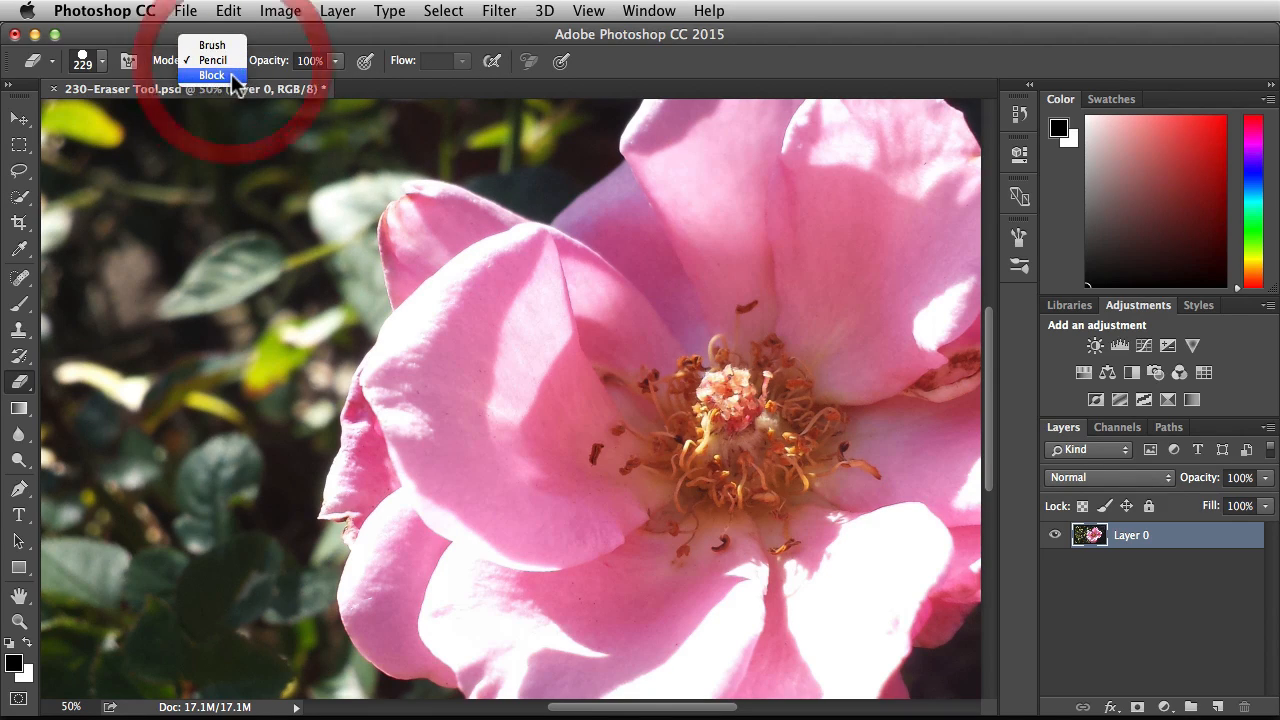
left_click(232, 75)
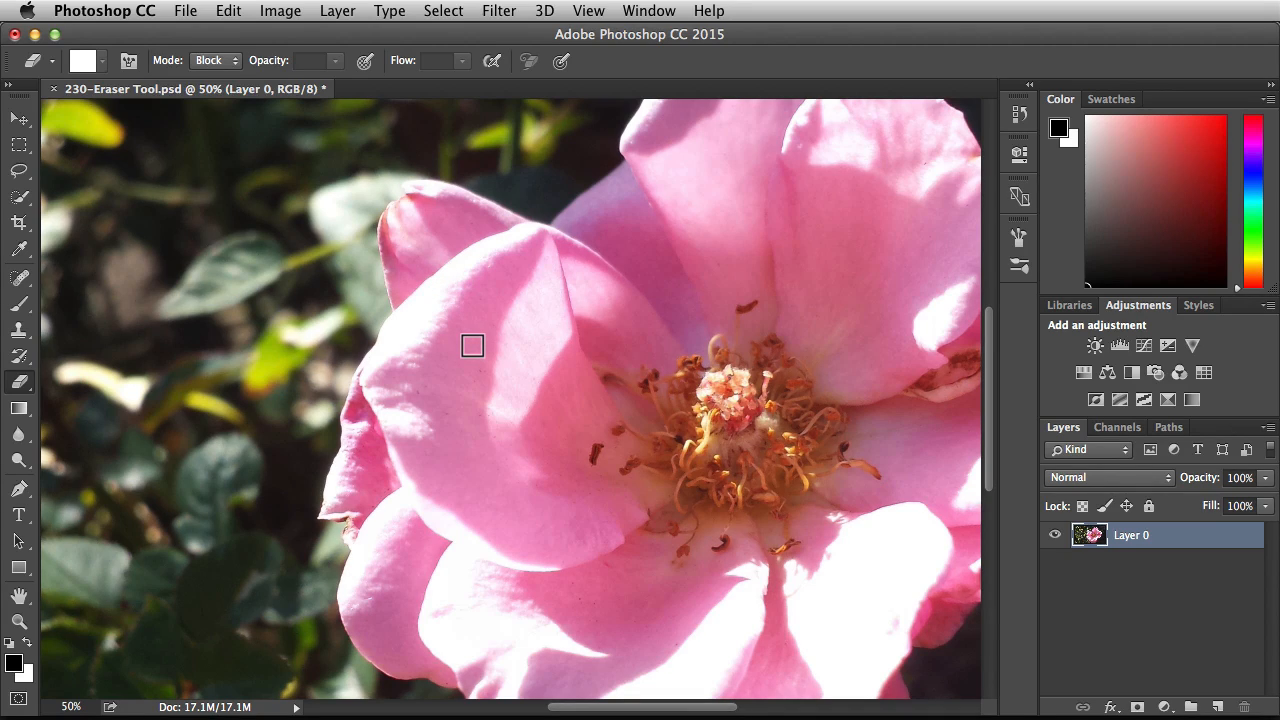
left_click(224, 61)
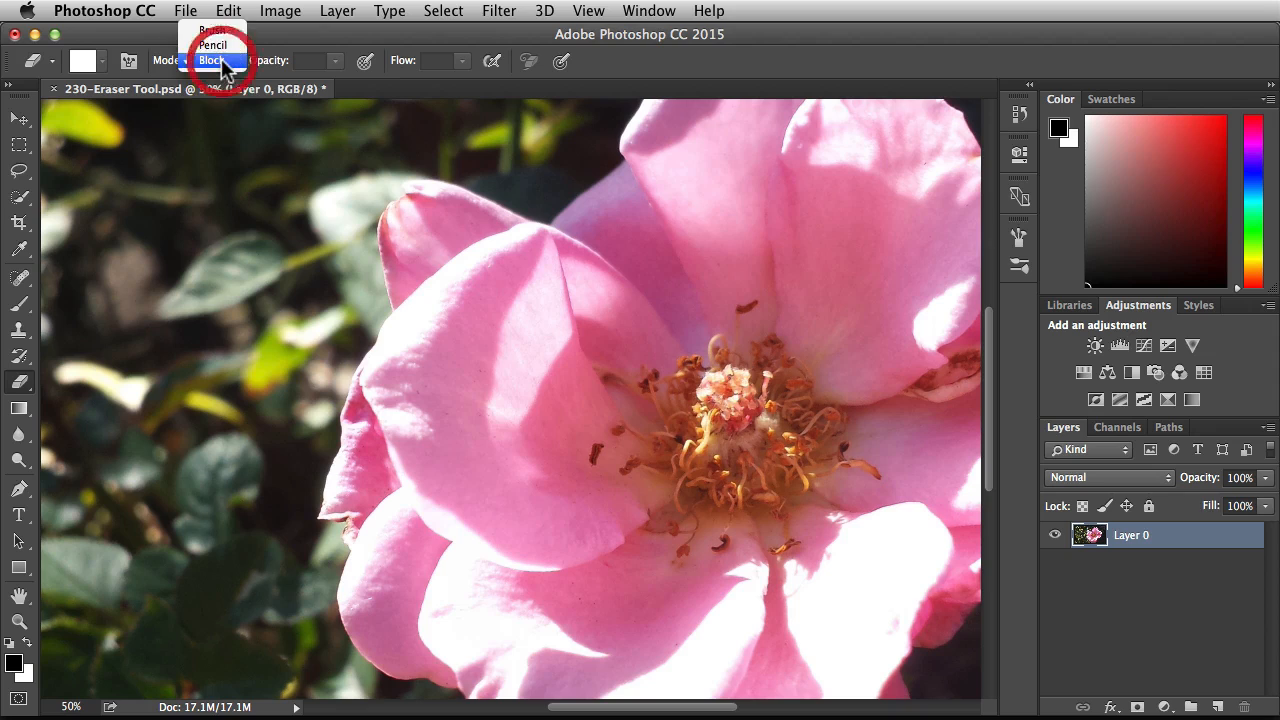
left_click(214, 31)
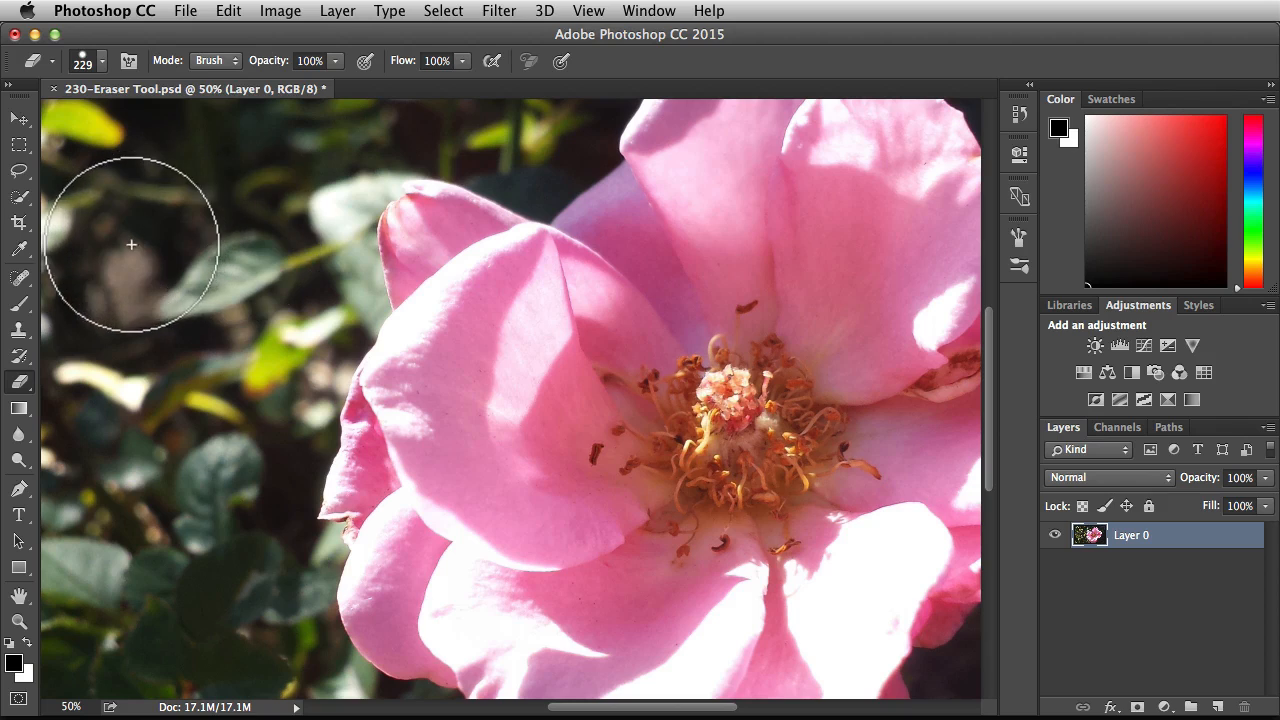
Compare Eraser strokes at 100% and 39% opacity across the foliage and upper petals, undoing each one
mouse_move(129, 229)
left_mouse_down()
mouse_move(361, 207)
mouse_move(625, 221)
left_mouse_up()
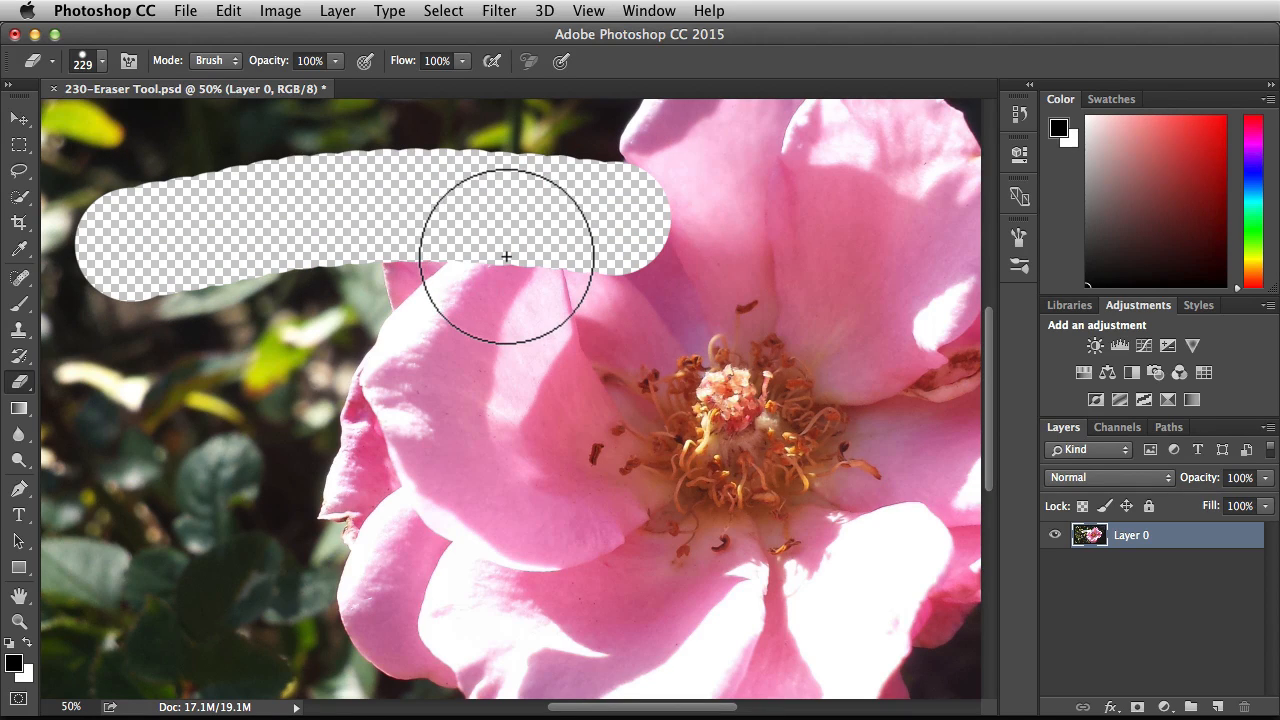
key("super+z")
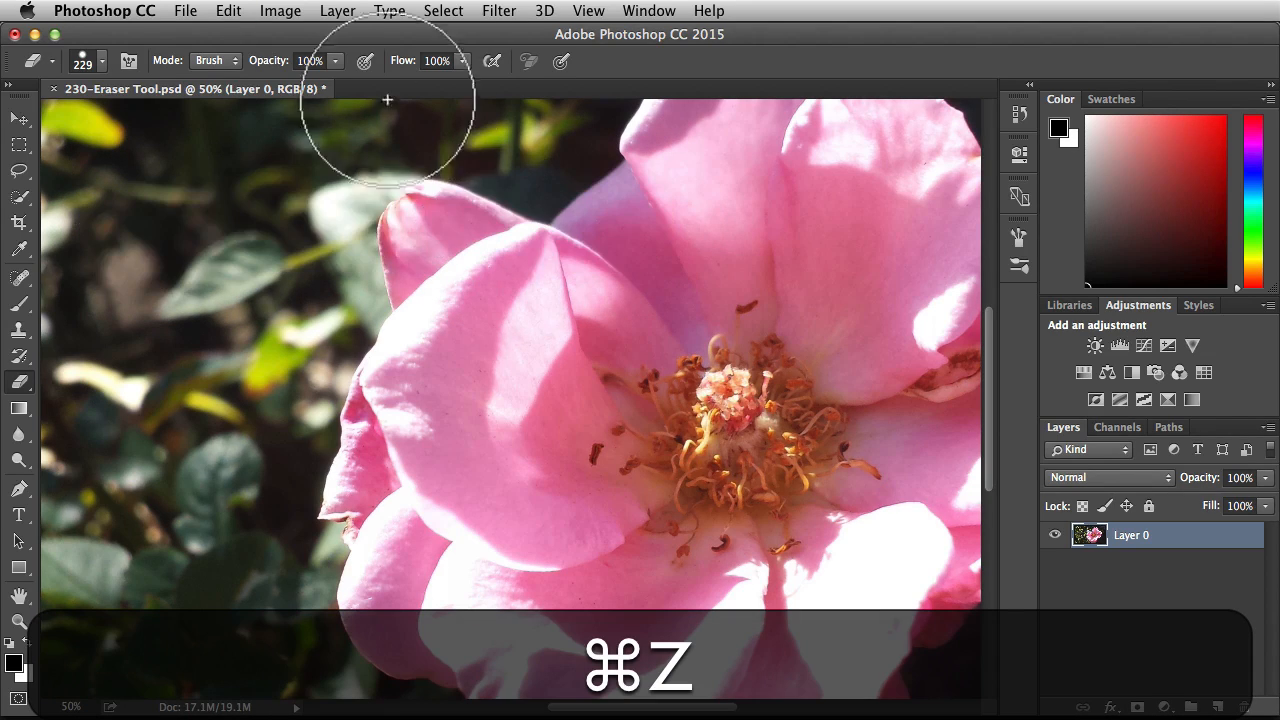
left_click(335, 61)
left_click_drag(329, 80, 278, 80)
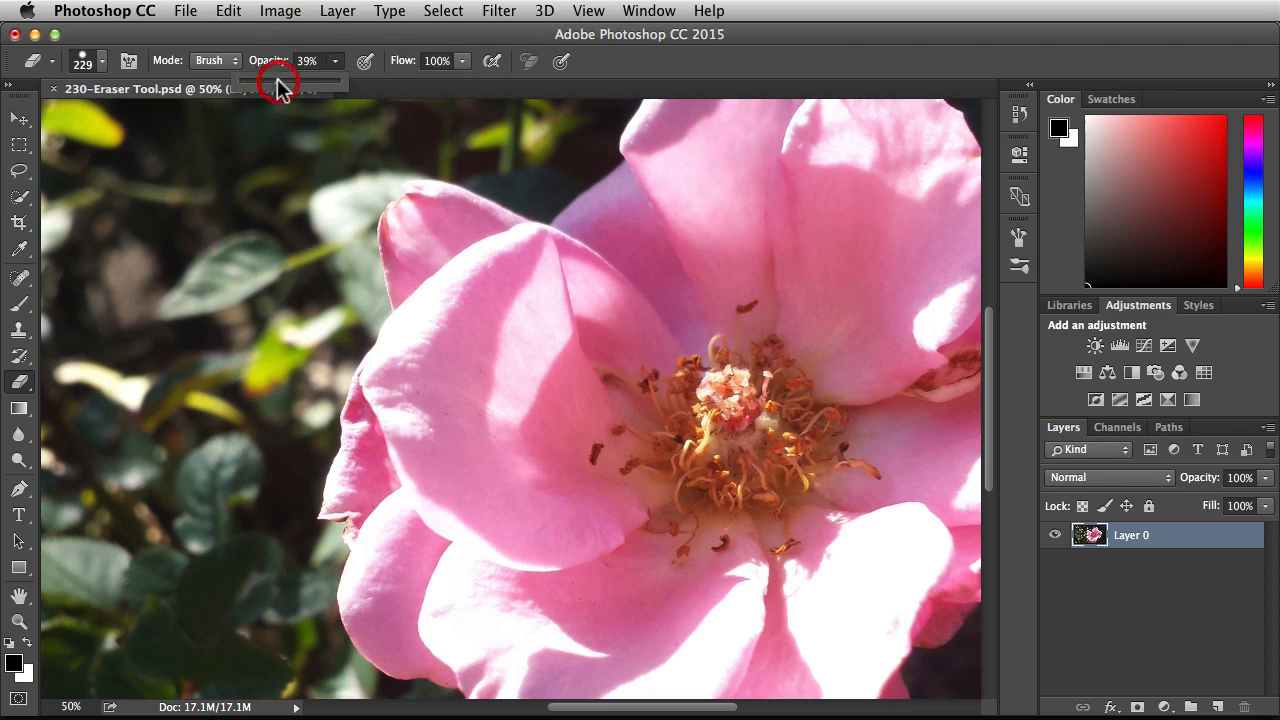
key("Return")
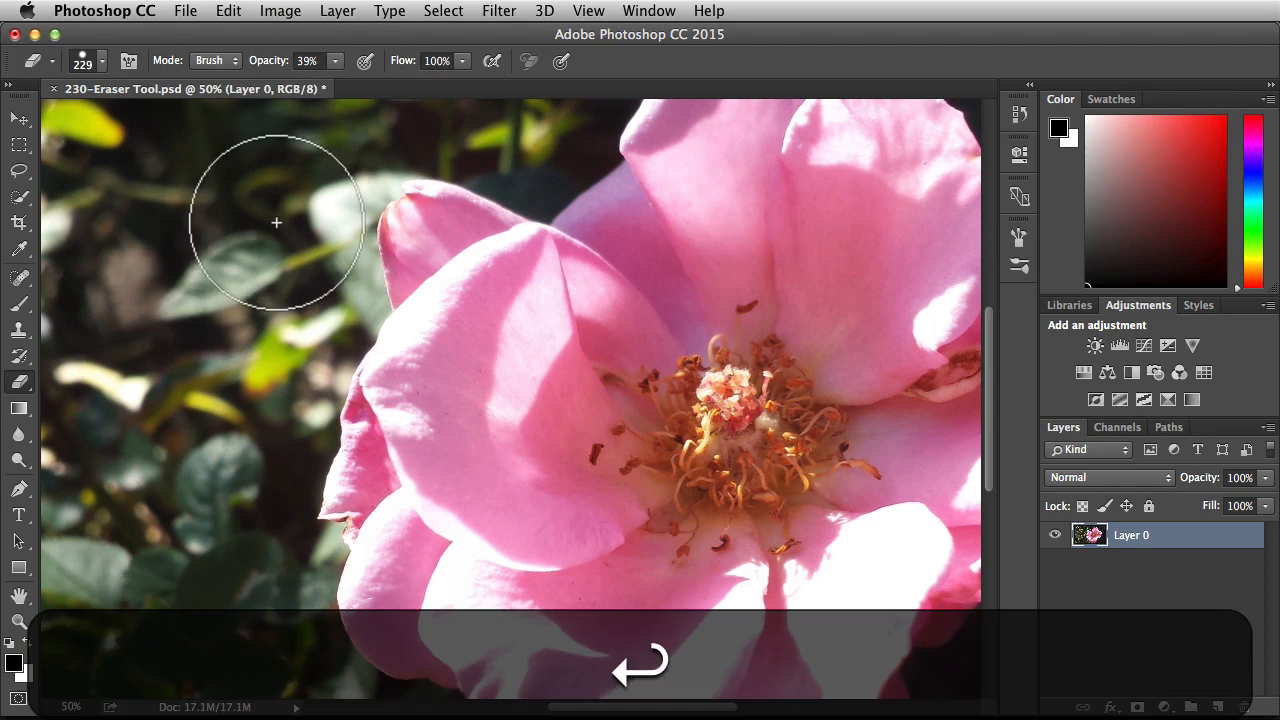
left_click(150, 260)
mouse_move(205, 227)
left_mouse_down()
mouse_move(316, 201)
mouse_move(406, 199)
mouse_move(537, 229)
left_mouse_up()
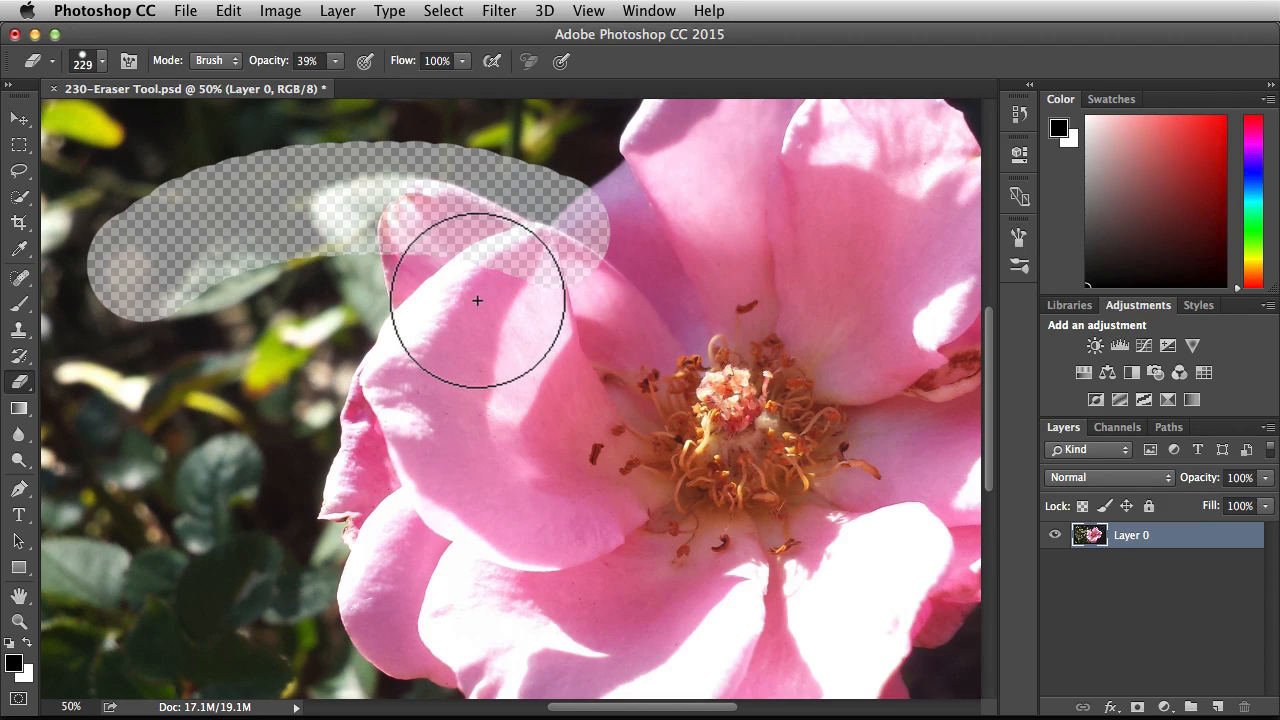
key("super+z")
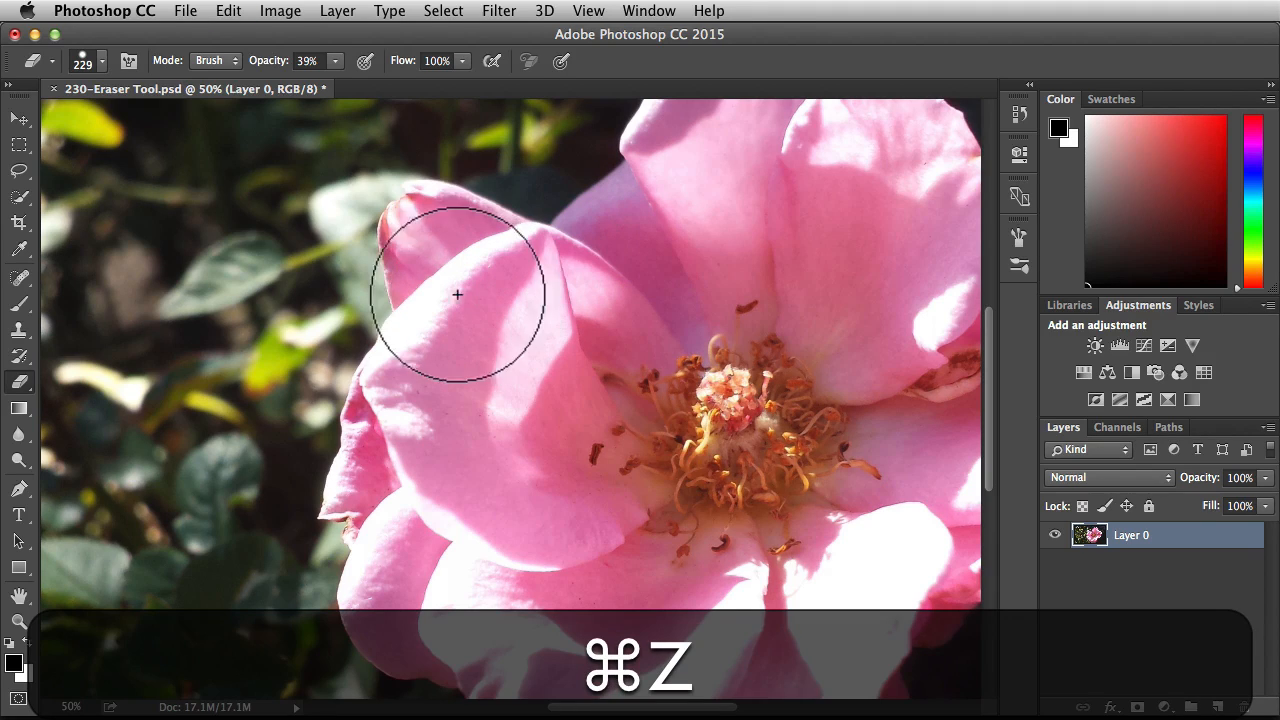
Set the Eraser opacity back to 100% and toggle the pen-pressure opacity control on and off
left_click(366, 62)
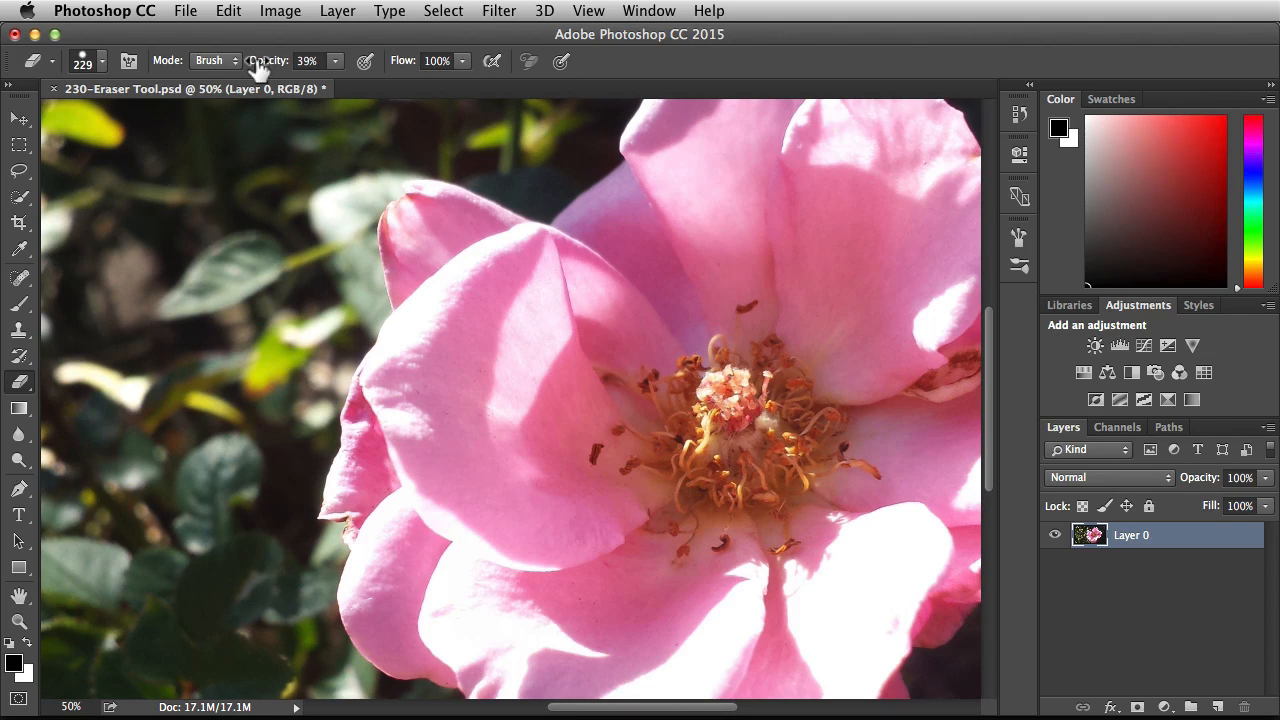
left_click_drag(268, 60, 340, 61)
left_click(364, 62)
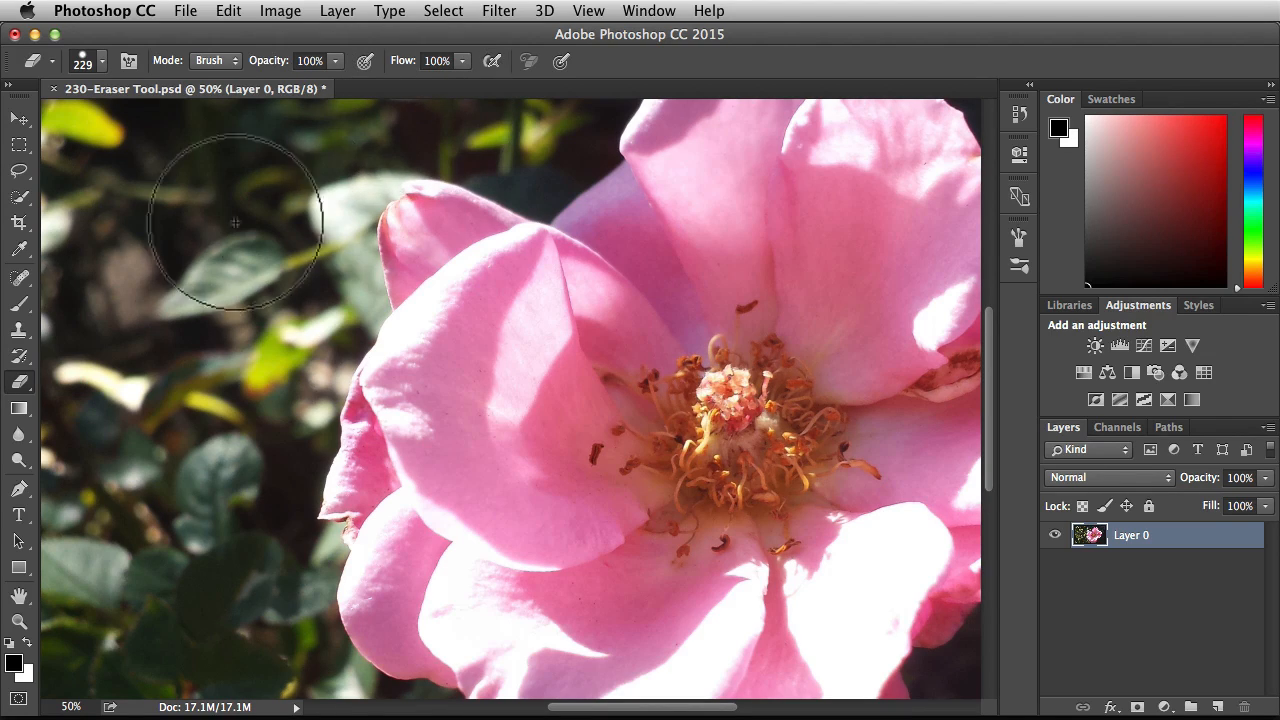
Try a full-opacity Eraser stroke with 100% flow across the foliage and upper petals and undo it
left_click(137, 250)
left_click_drag(137, 250, 633, 242)
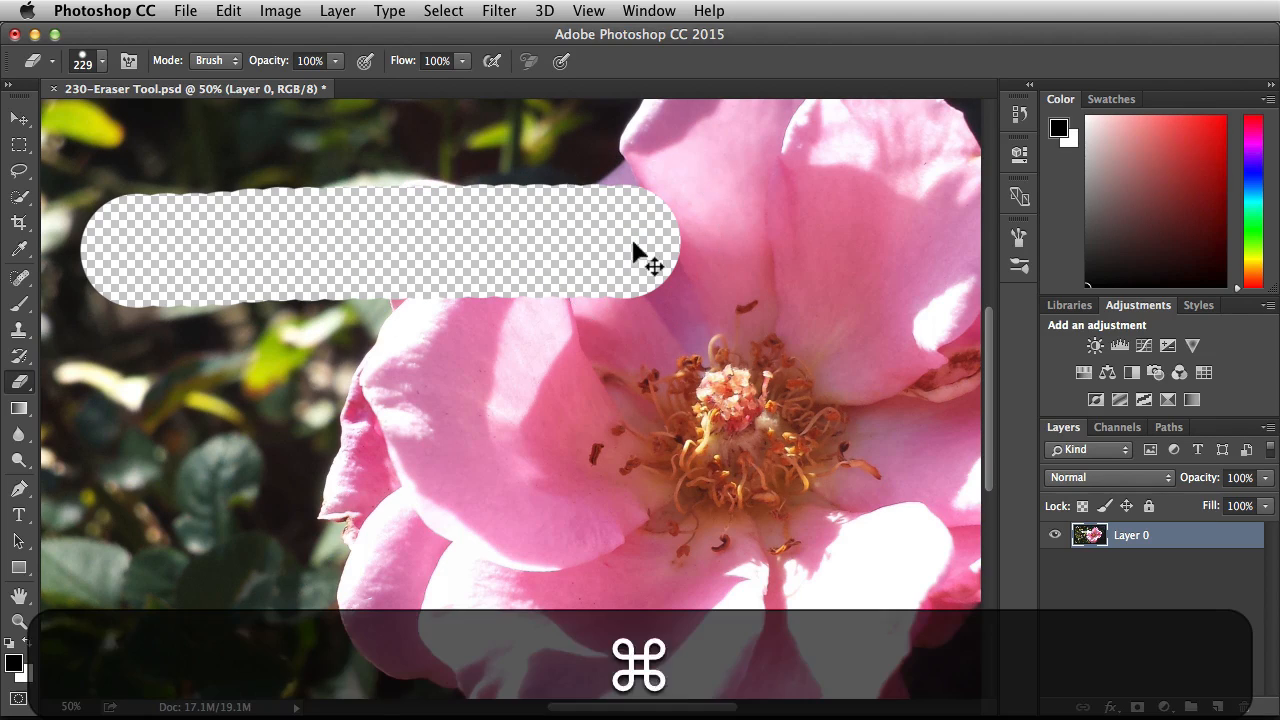
key("super+z")
Set the Eraser flow to 42%
left_click(461, 61)
left_click(410, 82)
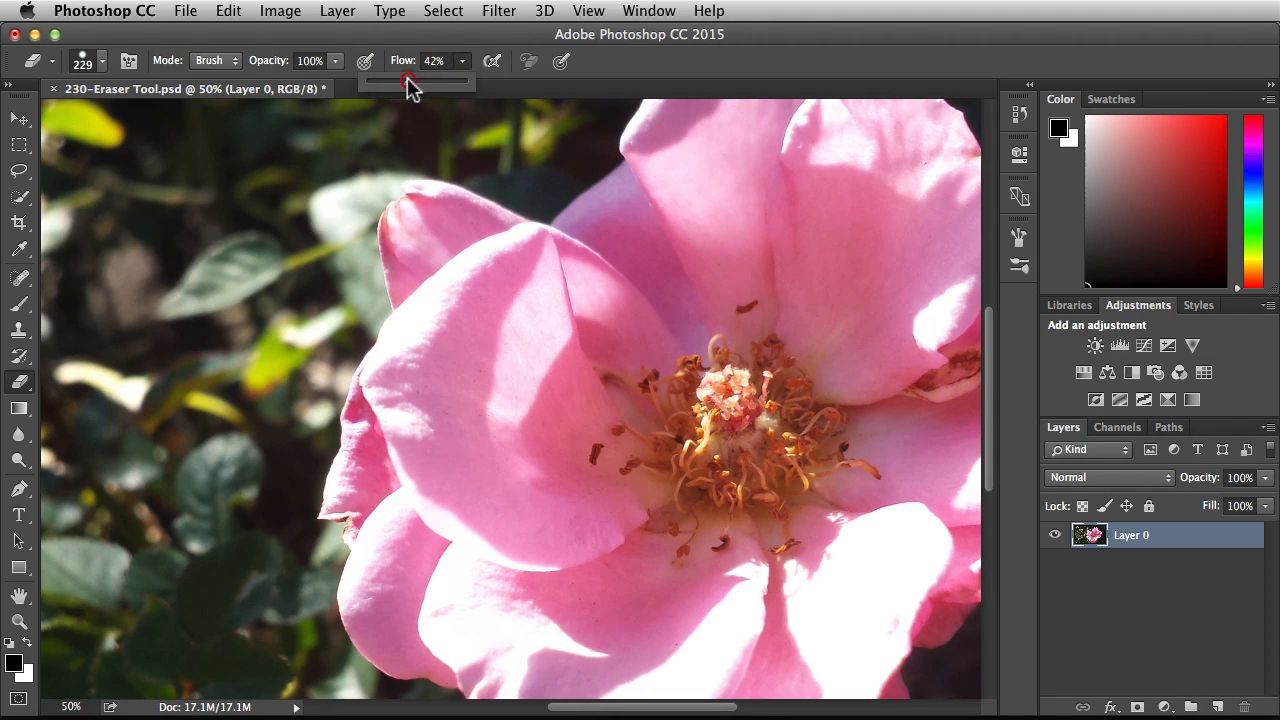
key("Return")
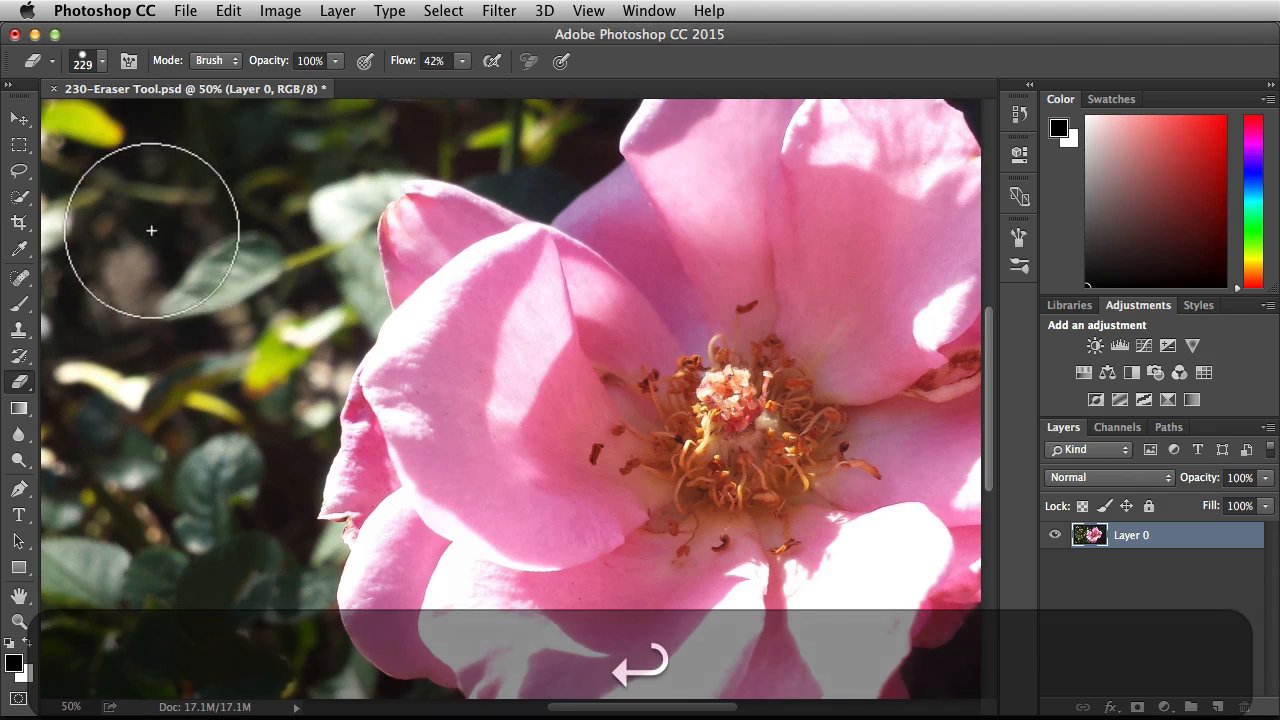
Try the Eraser at 42% flow across the foliage and upper petals and repeatedly on one foliage spot, undoing both
mouse_move(118, 255)
left_mouse_down()
mouse_move(457, 219)
mouse_move(762, 230)
mouse_move(318, 225)
mouse_move(118, 263)
mouse_move(415, 224)
mouse_move(678, 228)
left_mouse_up()
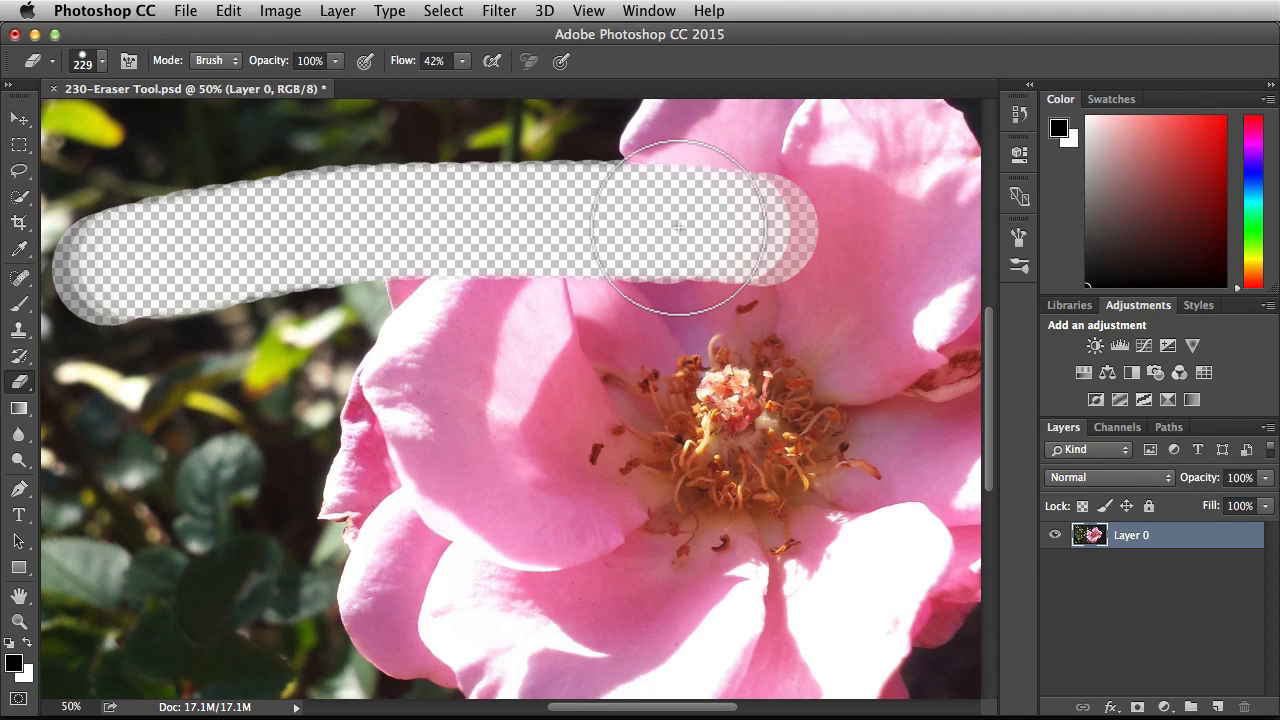
left_click(678, 228)
key("super+z")
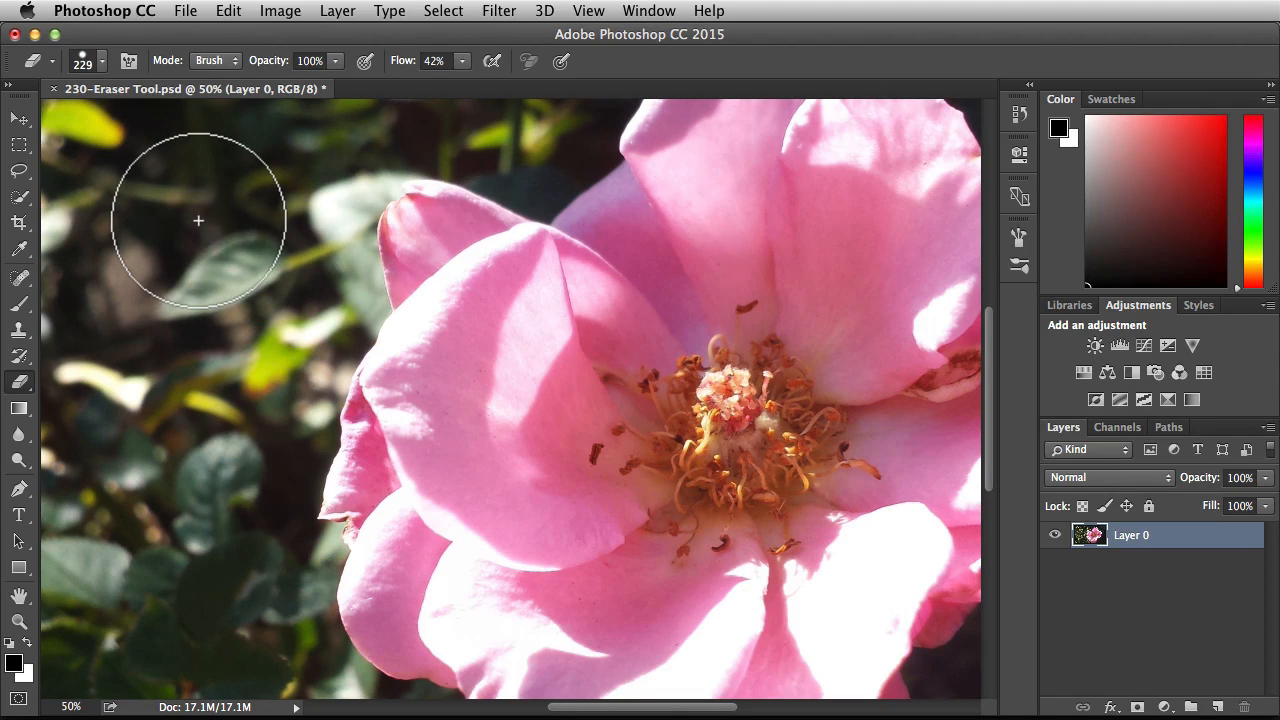
left_click(198, 220)
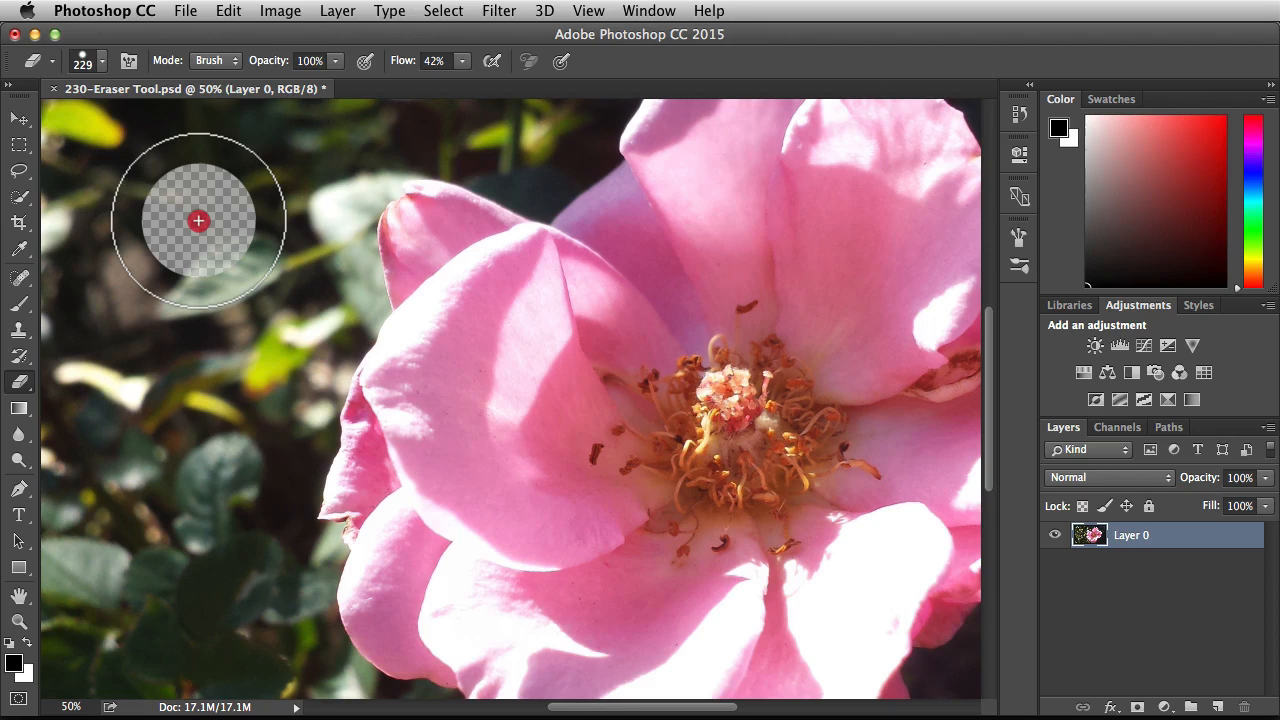
mouse_move(198, 220)
left_mouse_down()
mouse_move(167, 222)
mouse_move(214, 236)
mouse_move(219, 210)
mouse_move(177, 202)
mouse_move(173, 239)
mouse_move(204, 218)
left_mouse_up()
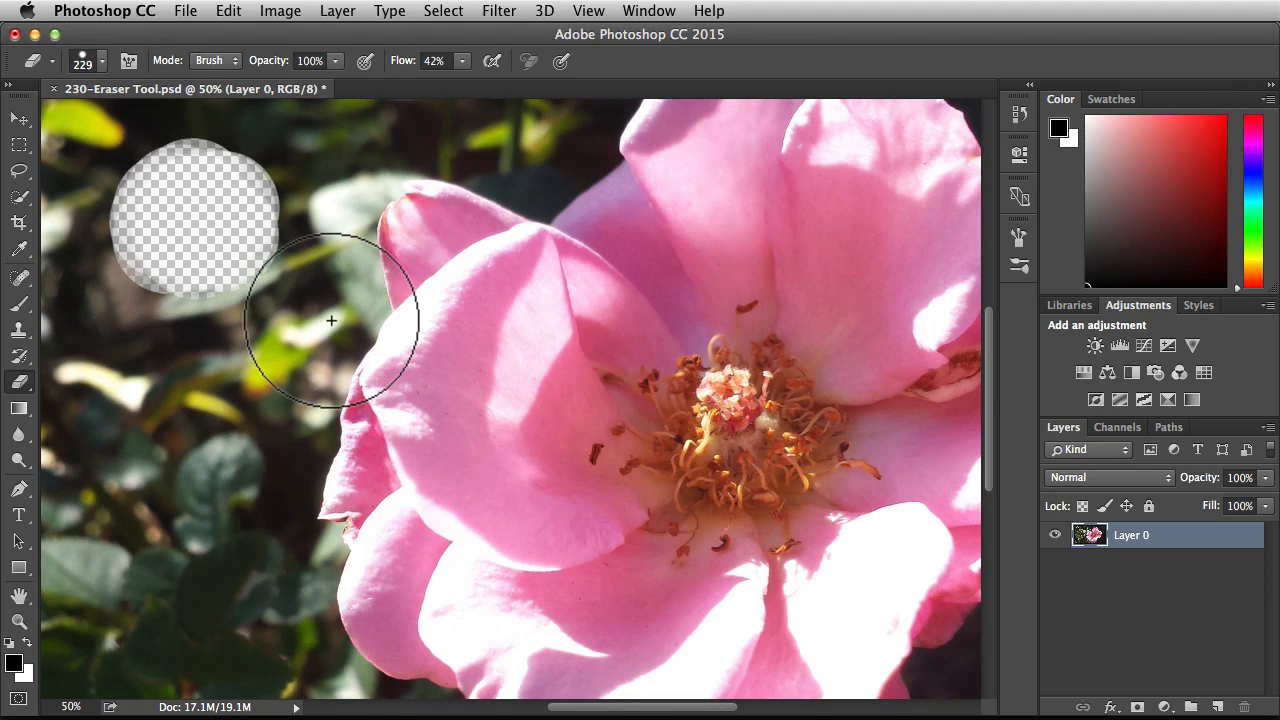
key("super+z")
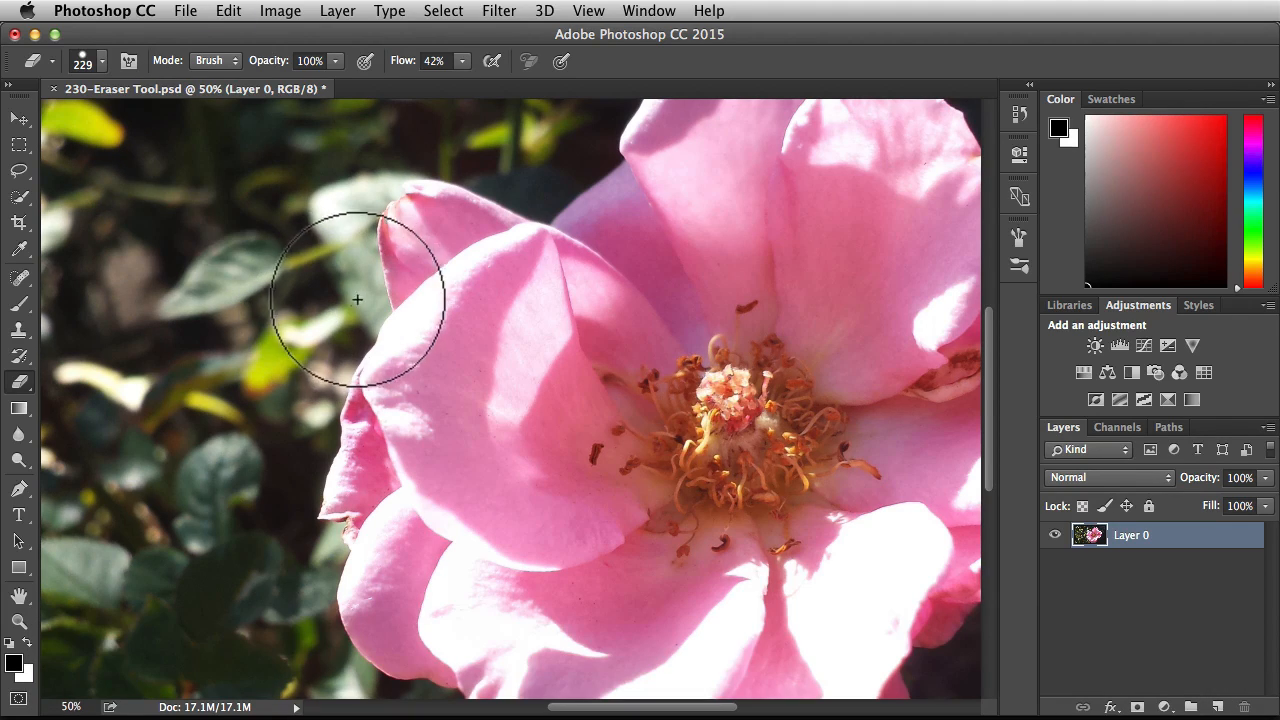
Set the Eraser flow to 7% and enable the airbrush-style build-up effect
left_click(462, 61)
left_click(430, 79)
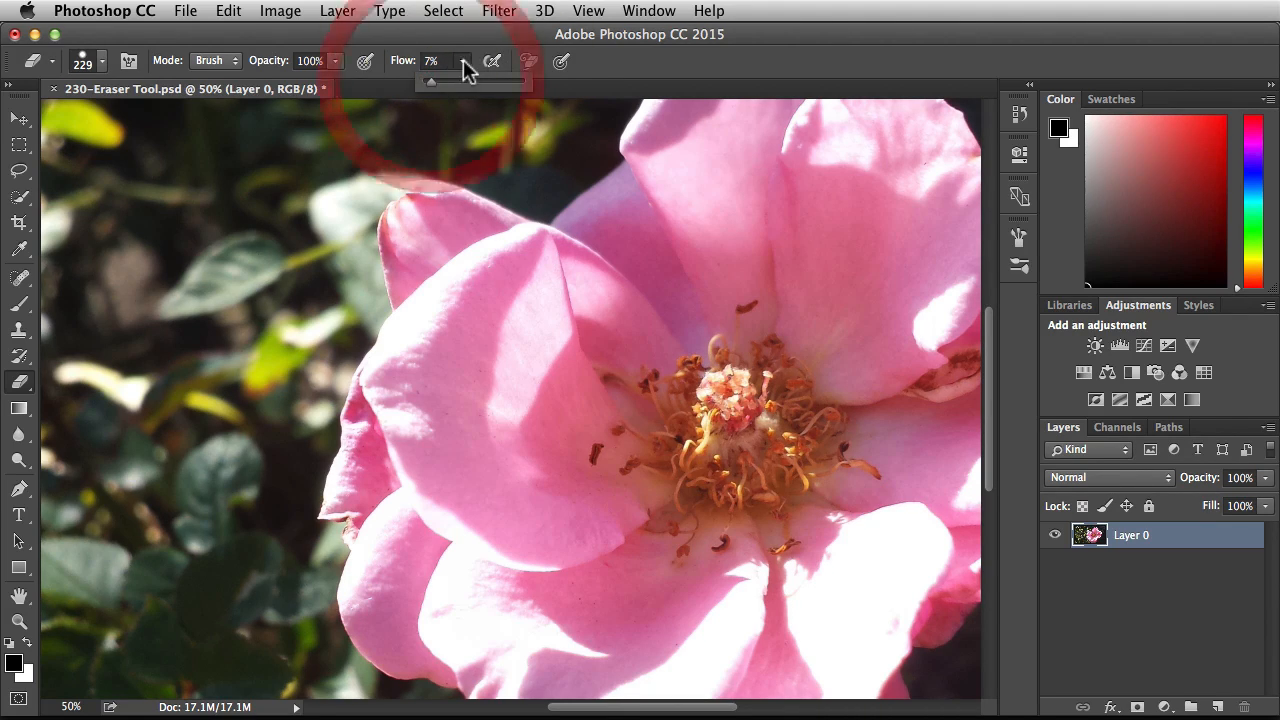
left_click(463, 60)
left_click(490, 62)
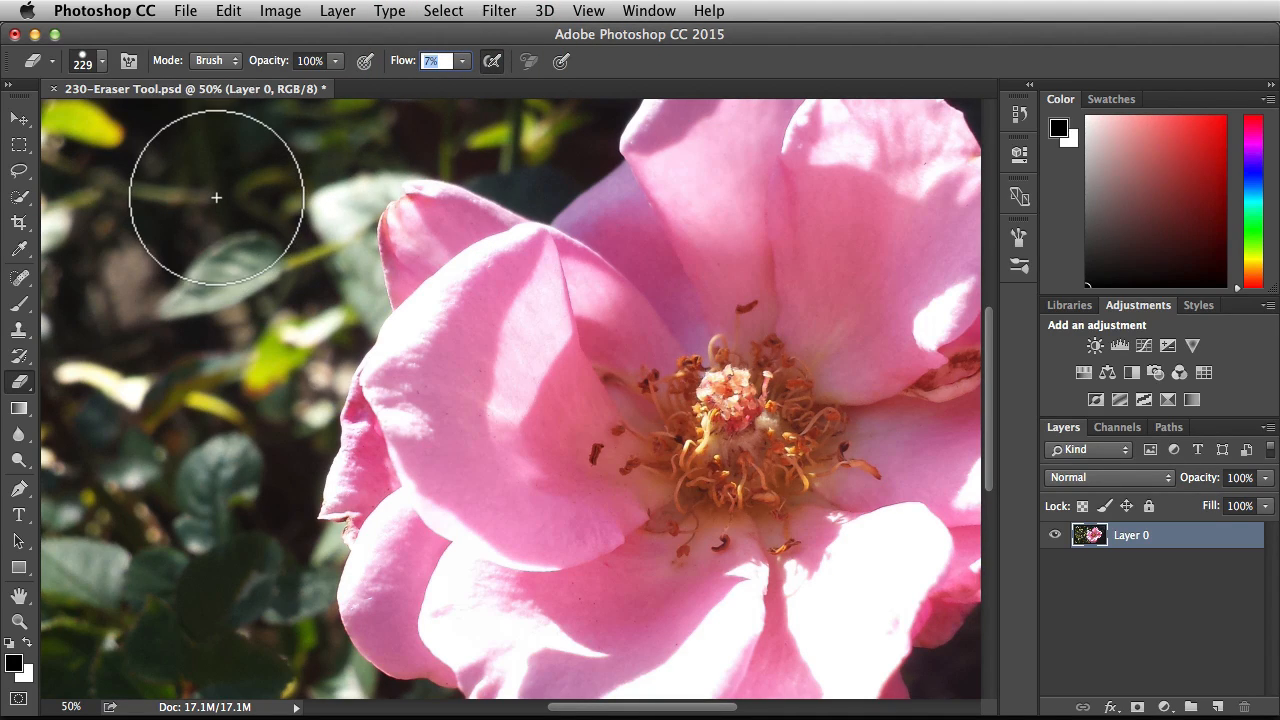
Try airbrush-style erasing at 7% flow by holding the Eraser on one foliage spot, undoing each attempt
left_click_drag(215, 203, 216, 198)
key("super+z")
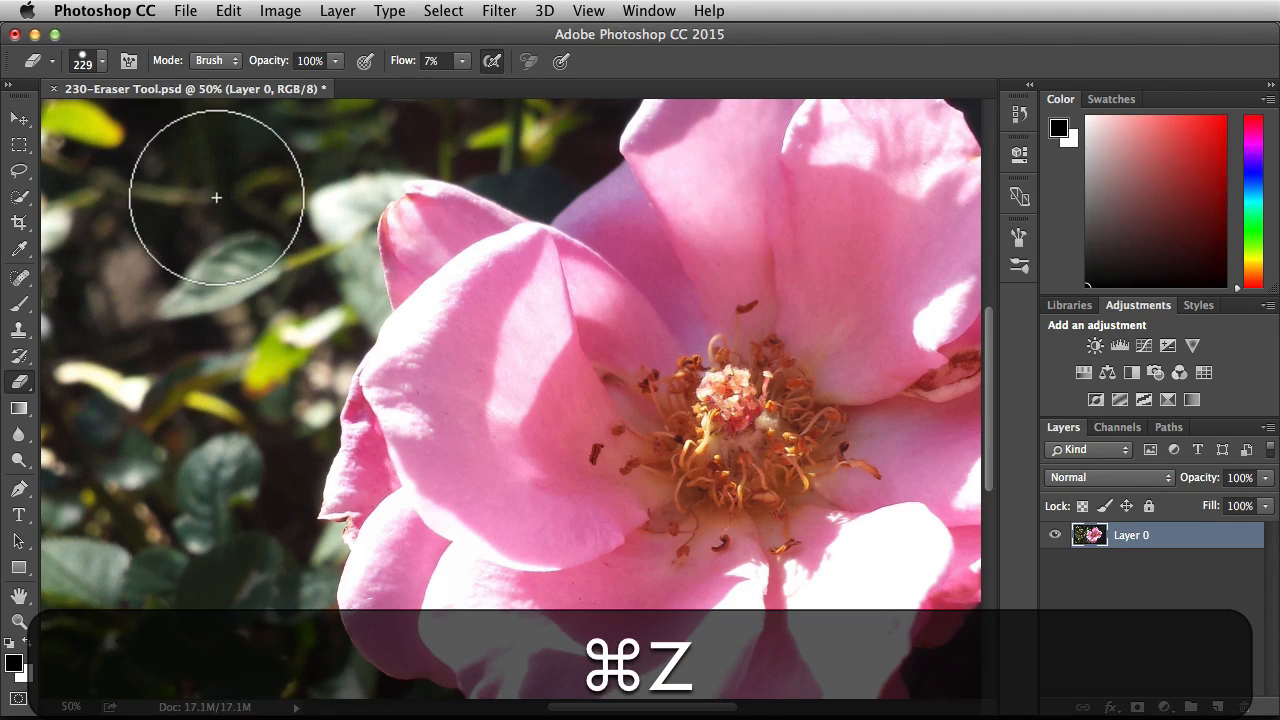
left_click_drag(216, 198, 216, 198)
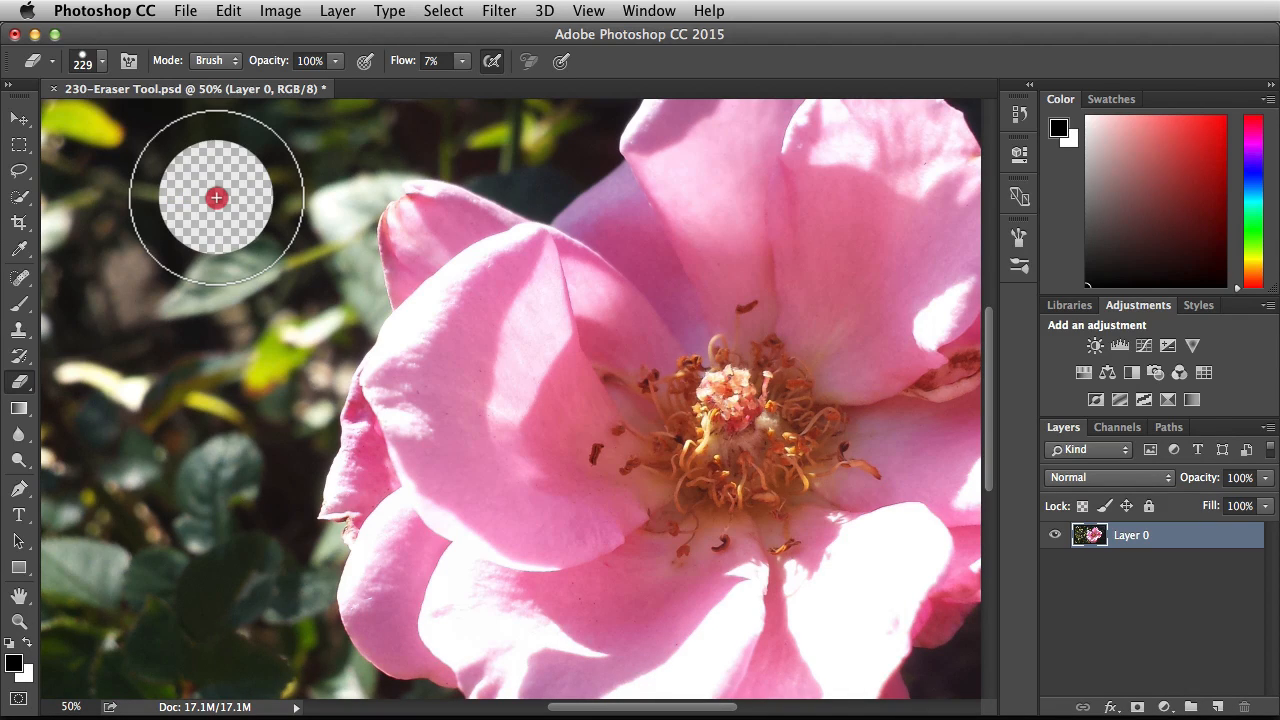
left_click_drag(216, 198, 216, 198)
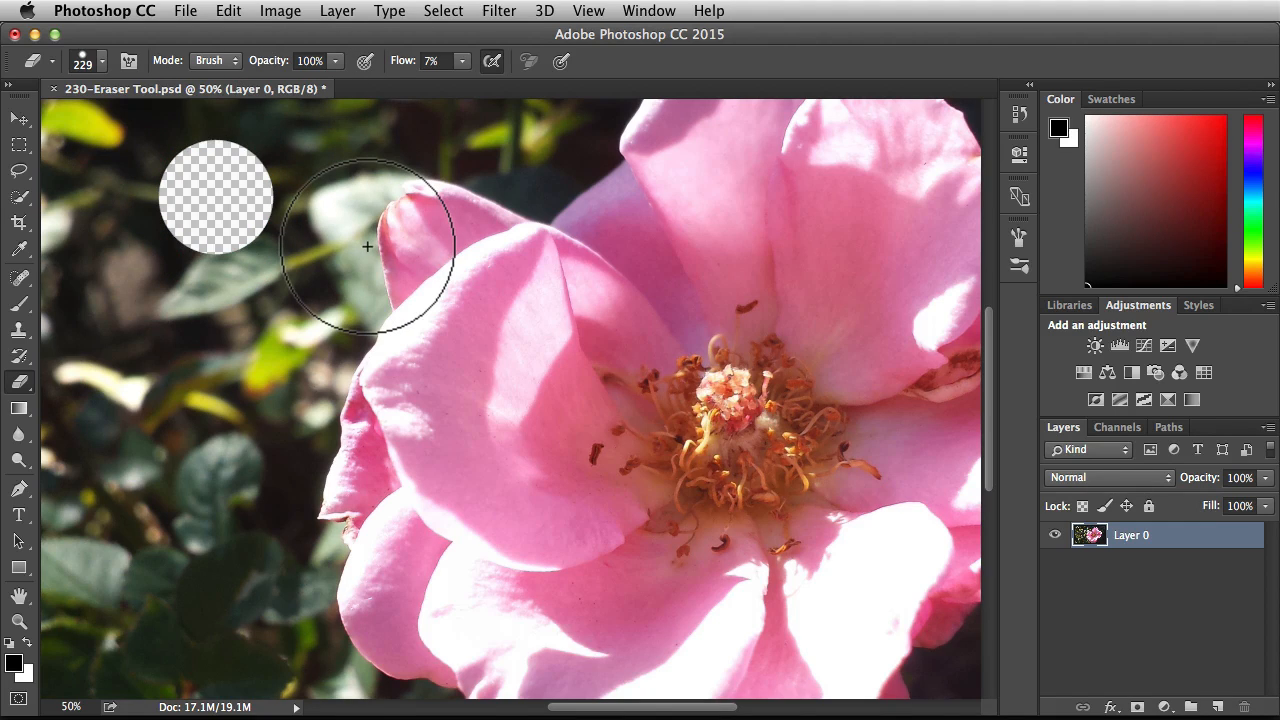
key("super+z")
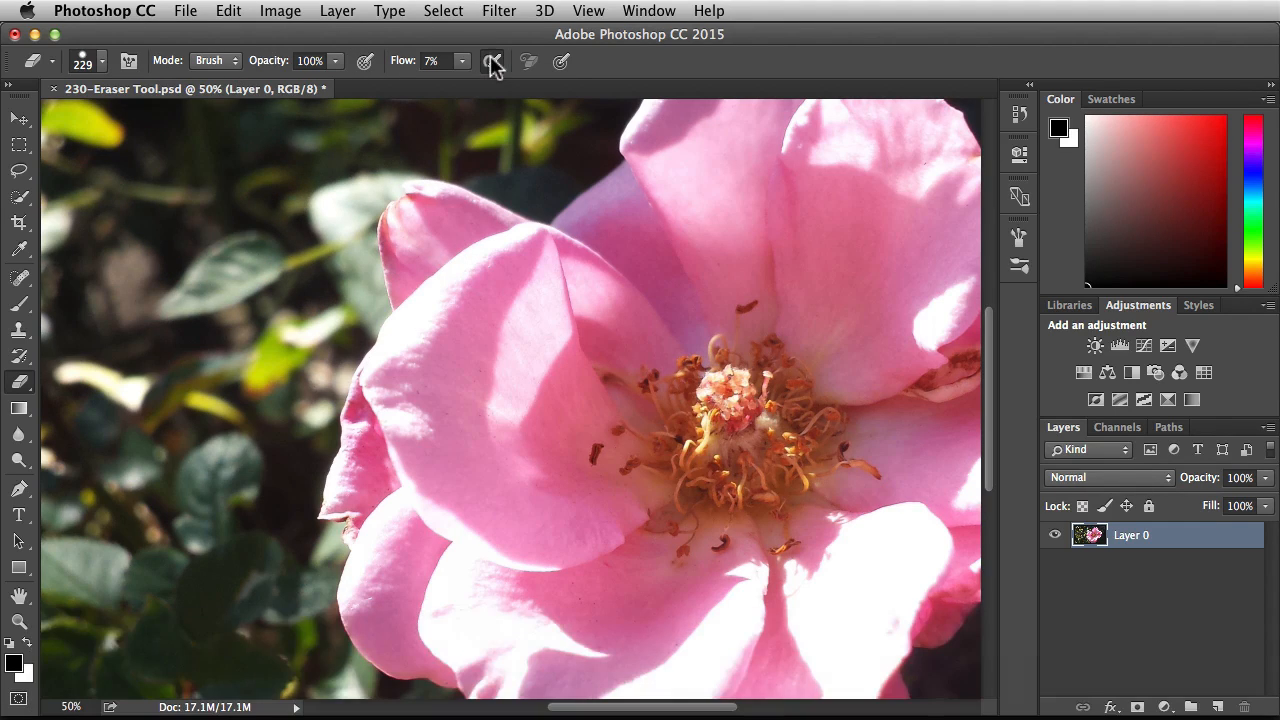
Disable the airbrush-style build-up and set the Eraser flow to 59%
left_click(492, 61)
left_click(462, 61)
left_click_drag(468, 85, 517, 81)
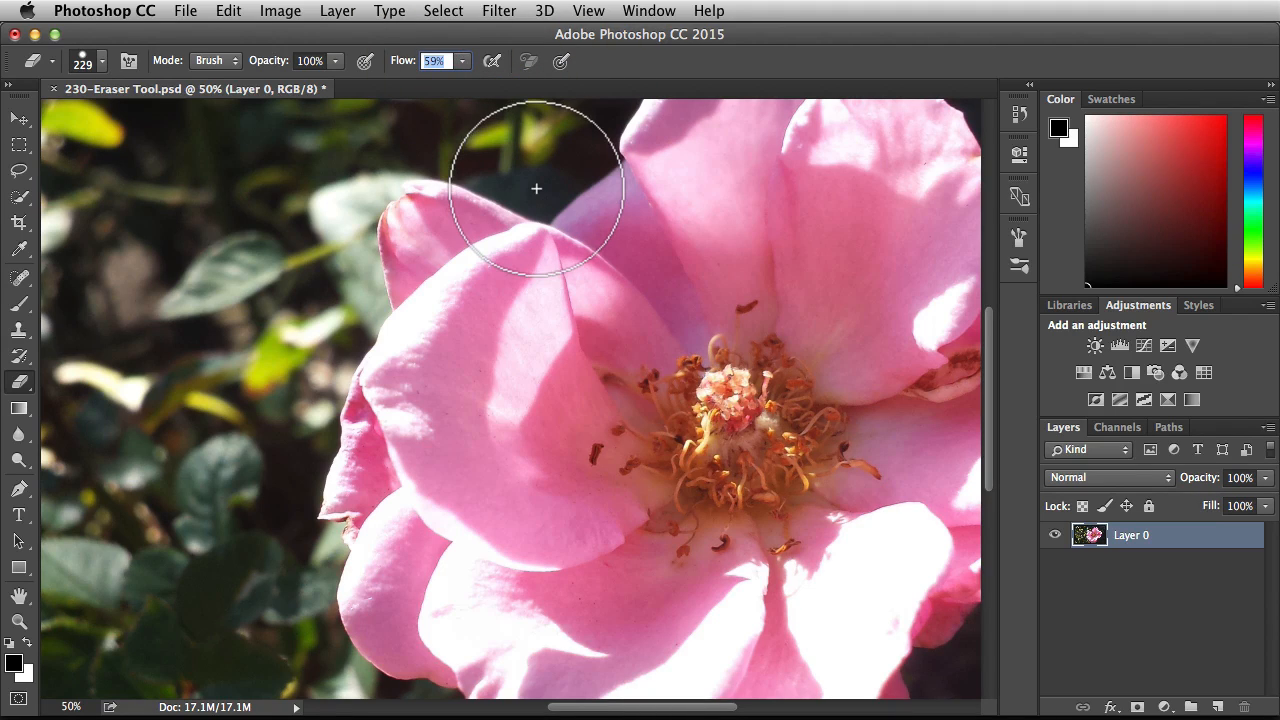
key("Return")
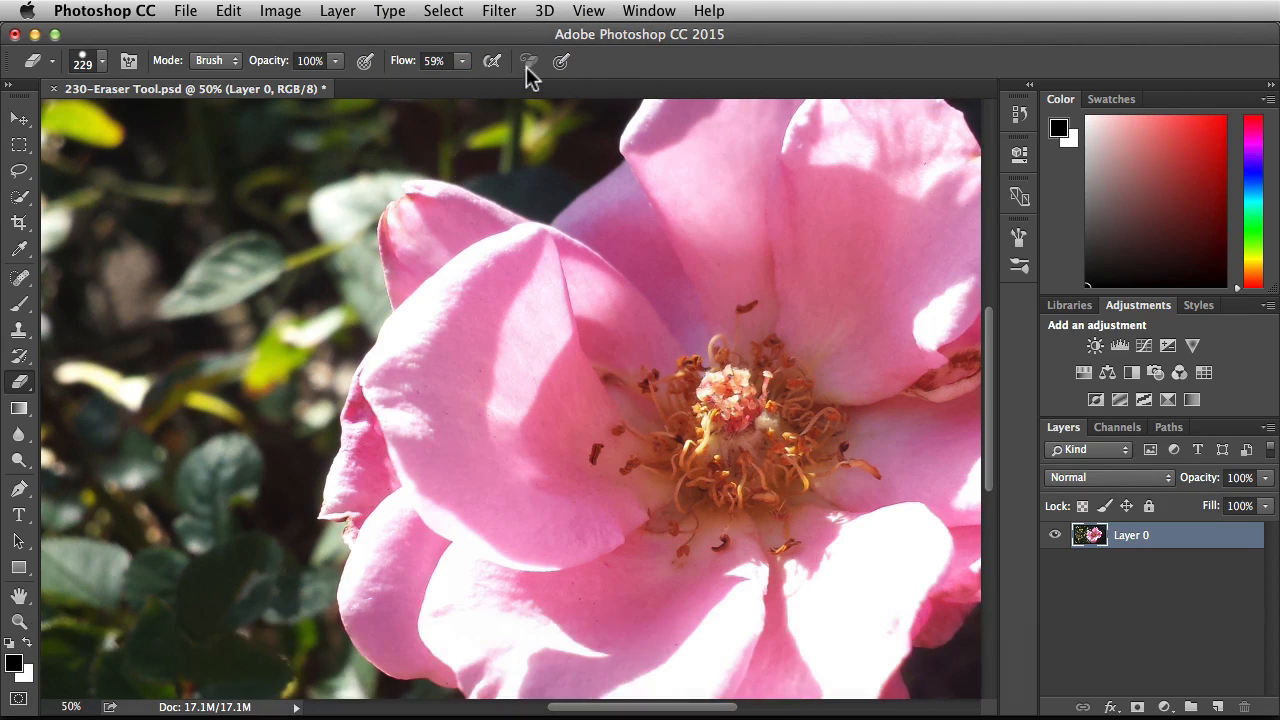
View the original 230-Eraser Tool.jpg state, Snapshot 1 and Snapshot 2 in the History, and return to the Make Layer state
left_click(1018, 114)
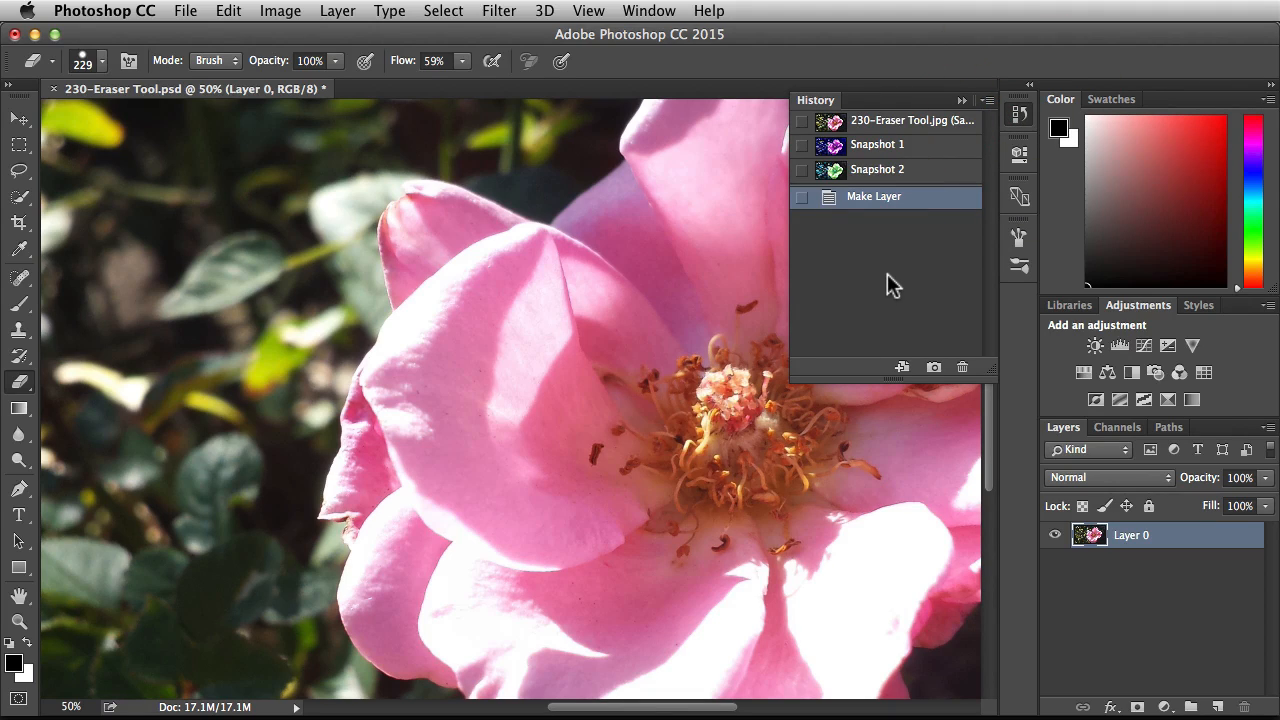
left_click(910, 122)
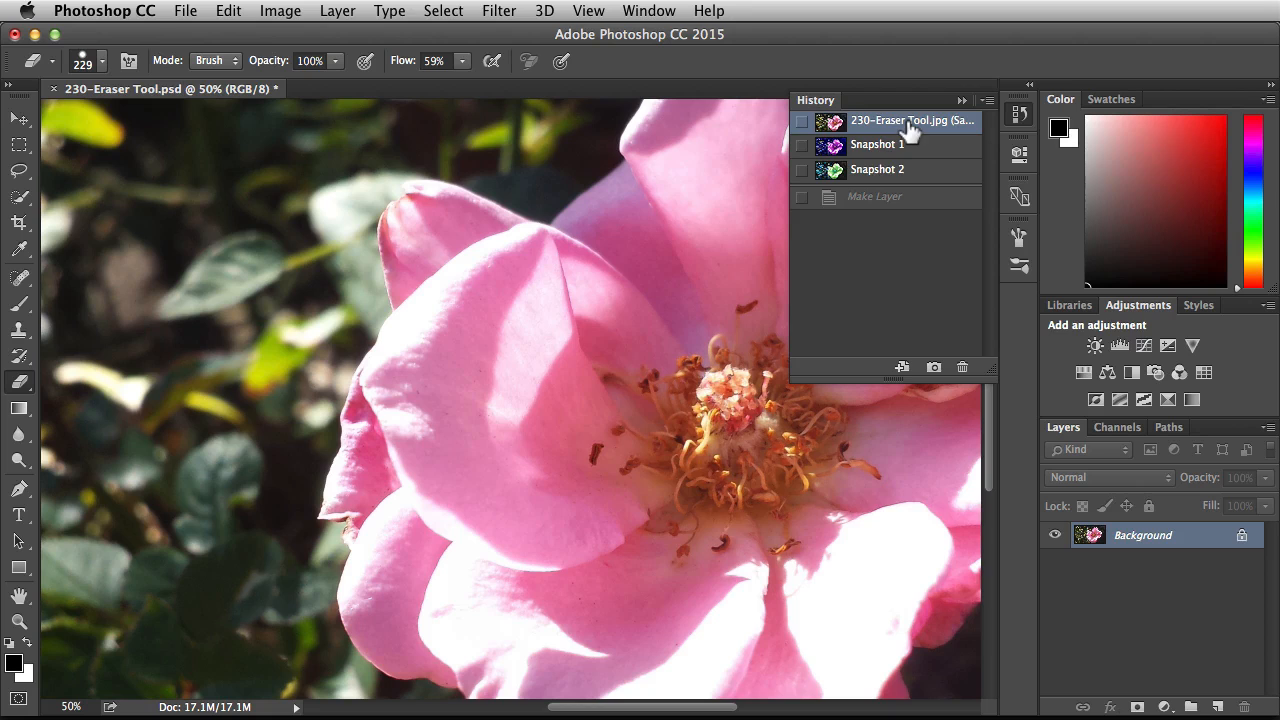
left_click(925, 150)
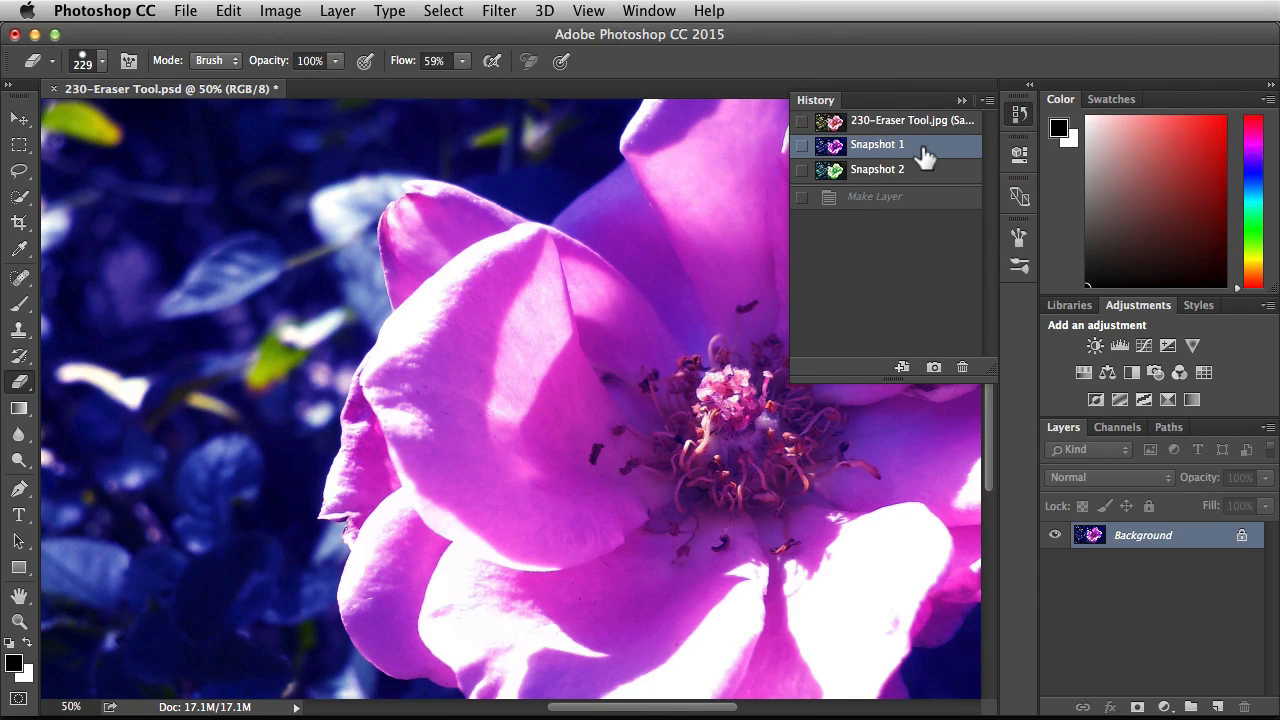
left_click(920, 172)
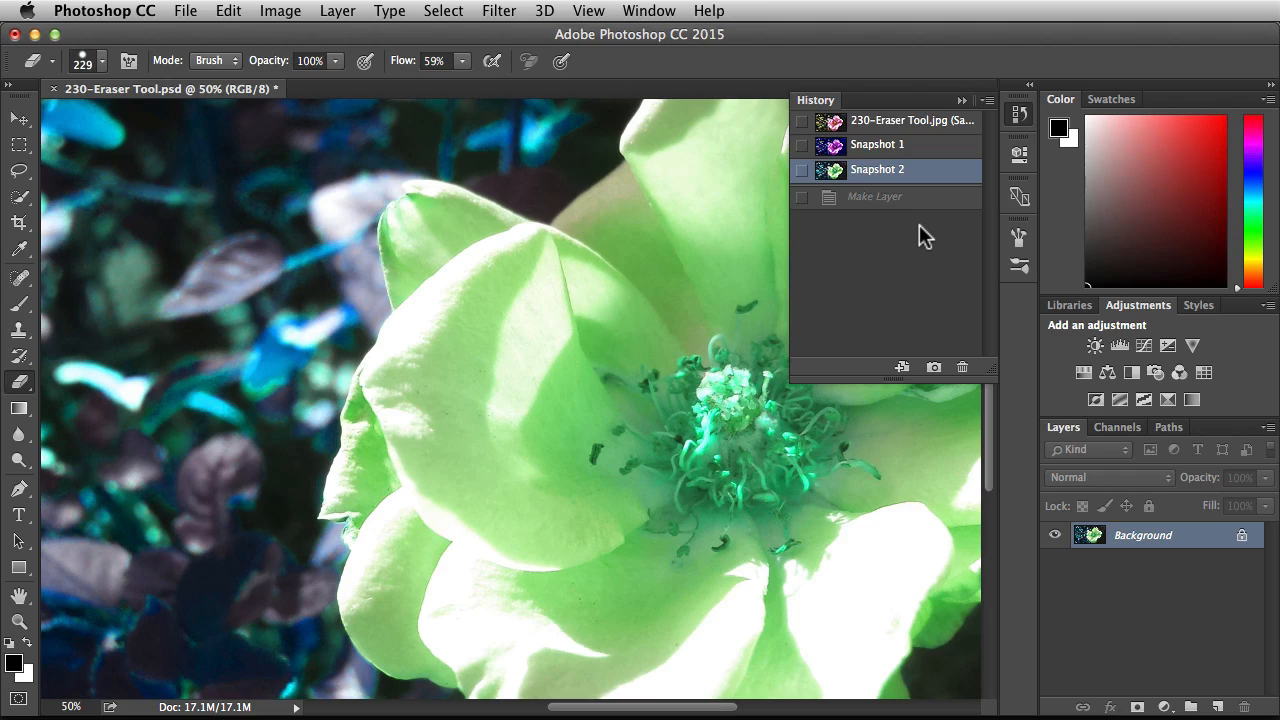
left_click(905, 200)
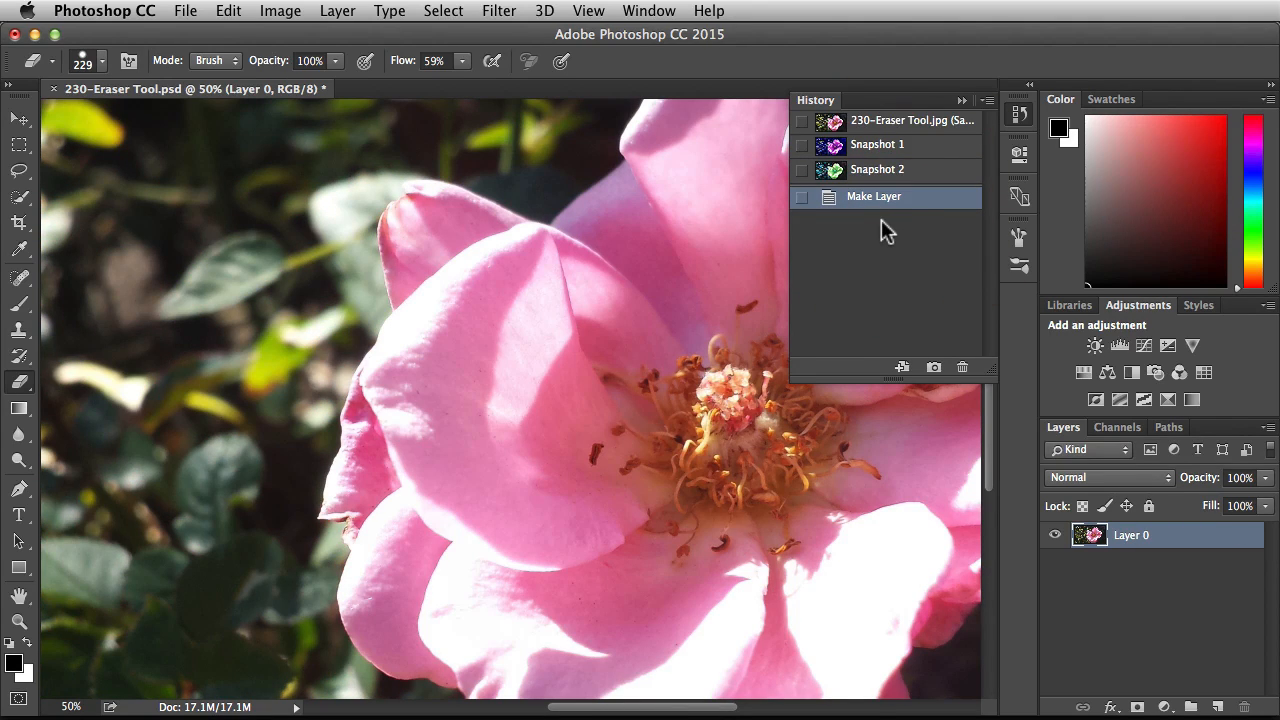
Enable Erase to History and paint the flower's left petals from Snapshot 2, and over them from Snapshot 1
left_click(801, 174)
left_click(529, 62)
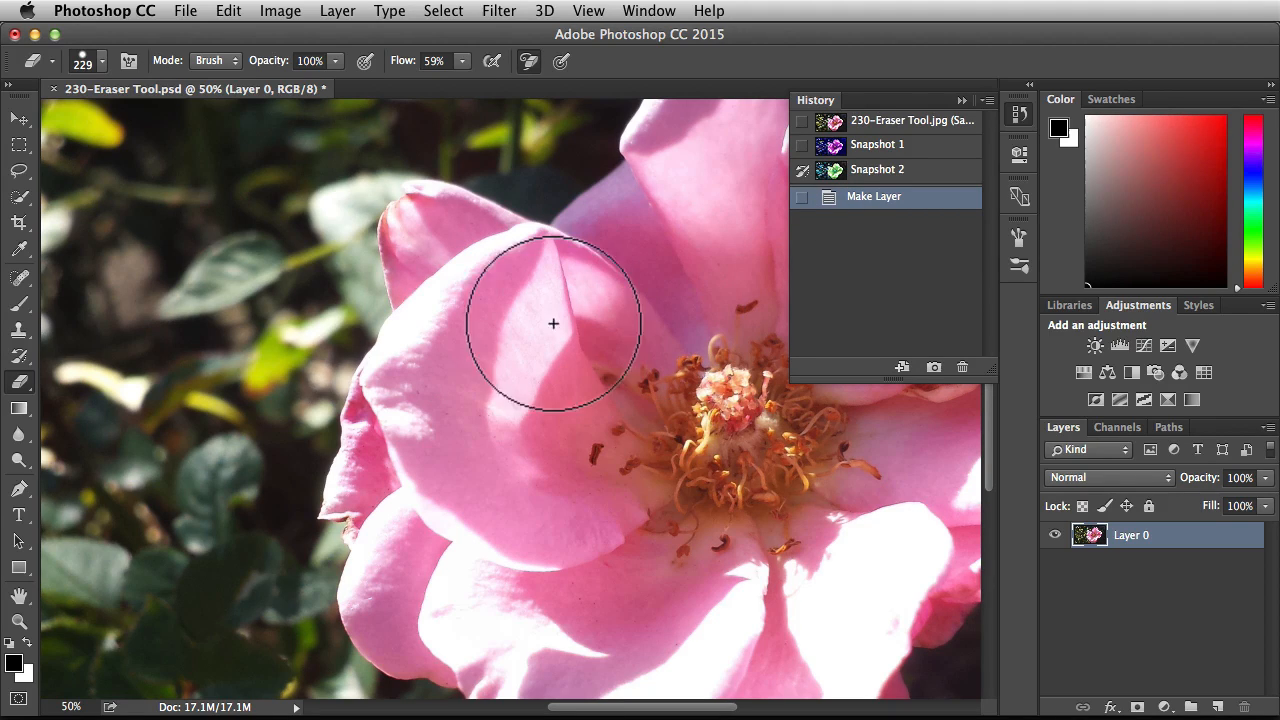
mouse_move(408, 208)
left_mouse_down()
mouse_move(346, 418)
mouse_move(392, 312)
mouse_move(474, 220)
mouse_move(397, 460)
mouse_move(549, 243)
mouse_move(474, 449)
mouse_move(373, 583)
mouse_move(509, 457)
mouse_move(614, 214)
mouse_move(664, 171)
mouse_move(529, 243)
left_mouse_up()
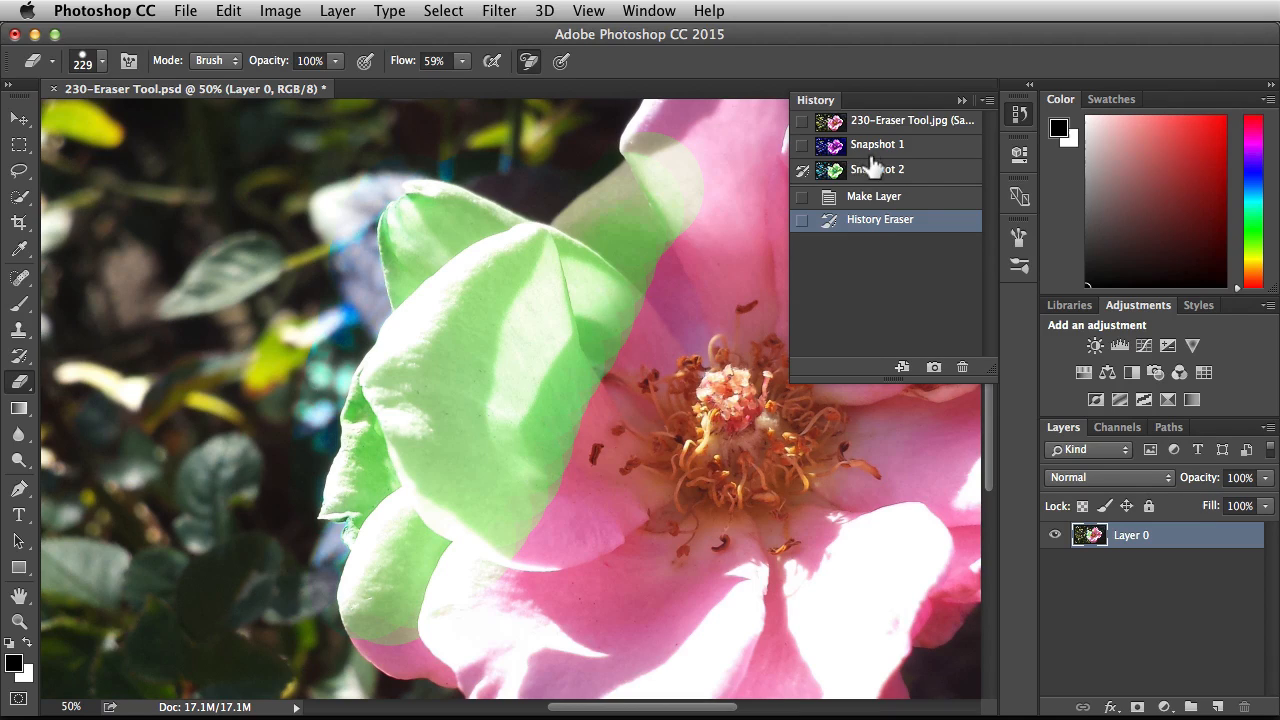
left_click(800, 148)
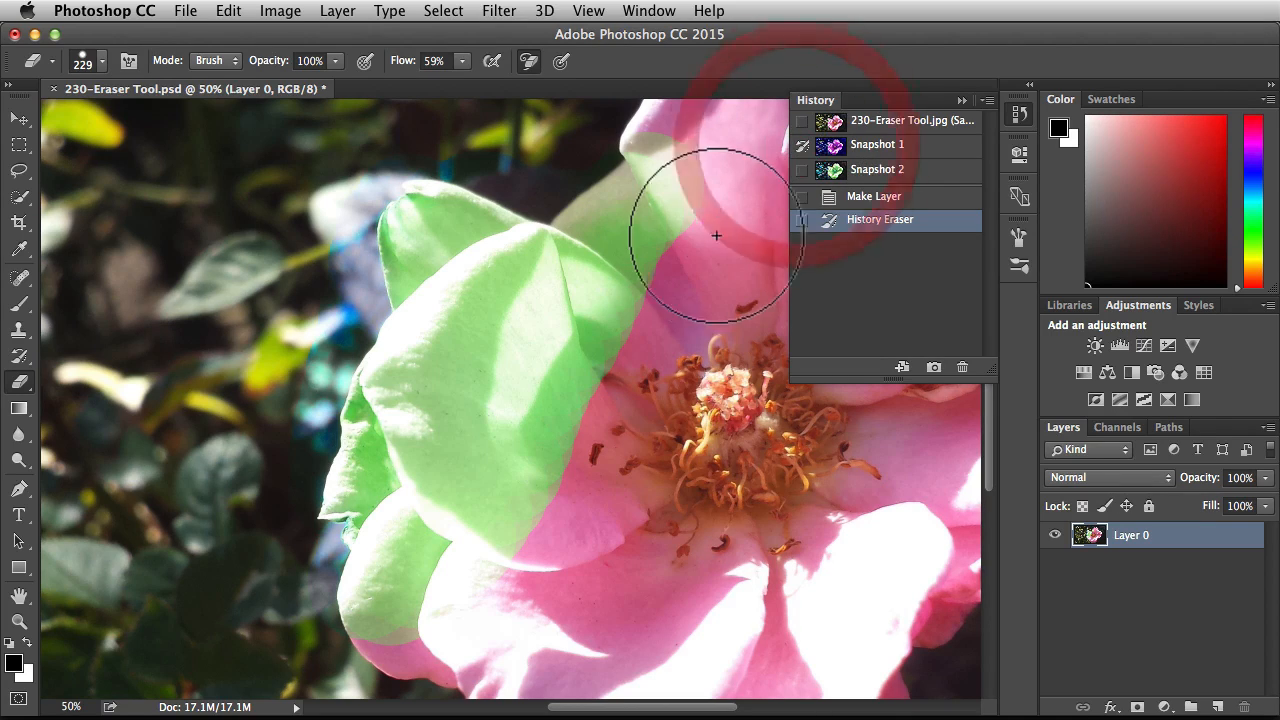
mouse_move(660, 186)
left_mouse_down()
mouse_move(537, 462)
mouse_move(644, 187)
mouse_move(609, 229)
mouse_move(550, 254)
mouse_move(416, 226)
mouse_move(423, 278)
mouse_move(515, 335)
mouse_move(438, 329)
mouse_move(354, 501)
mouse_move(392, 517)
mouse_move(489, 392)
mouse_move(453, 475)
mouse_move(474, 523)
mouse_move(400, 592)
mouse_move(454, 597)
mouse_move(538, 533)
mouse_move(474, 546)
mouse_move(376, 603)
mouse_move(383, 619)
mouse_move(530, 580)
mouse_move(693, 249)
mouse_move(681, 174)
mouse_move(640, 165)
left_mouse_up()
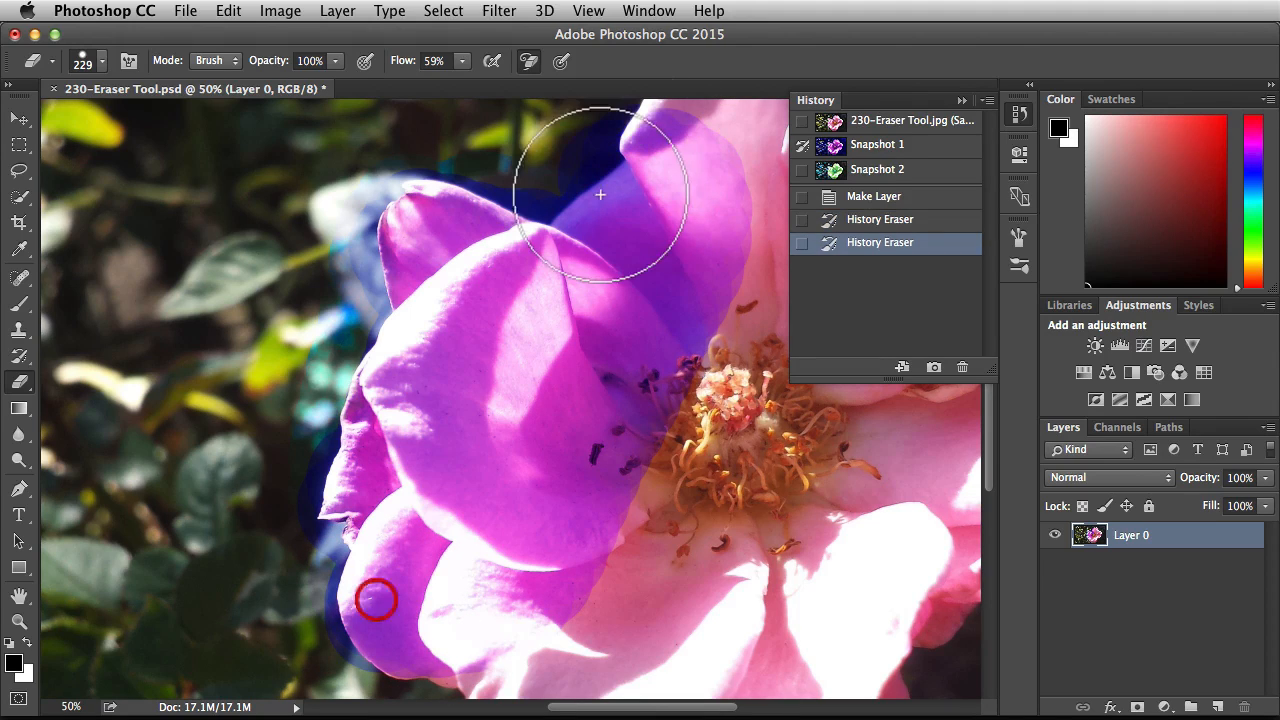
Restore the painted petals with the original 230-Eraser Tool.jpg state as history source, and close the History with Erase to History off
left_click(803, 121)
mouse_move(770, 145)
left_mouse_down()
mouse_move(729, 137)
mouse_move(503, 214)
mouse_move(808, 213)
mouse_move(583, 274)
mouse_move(391, 217)
mouse_move(451, 286)
mouse_move(537, 157)
mouse_move(651, 334)
mouse_move(640, 400)
mouse_move(560, 429)
mouse_move(627, 472)
mouse_move(391, 606)
mouse_move(543, 663)
mouse_move(534, 566)
mouse_move(397, 479)
mouse_move(380, 434)
mouse_move(449, 360)
mouse_move(329, 543)
mouse_move(631, 481)
mouse_move(549, 306)
mouse_move(589, 243)
left_mouse_up()
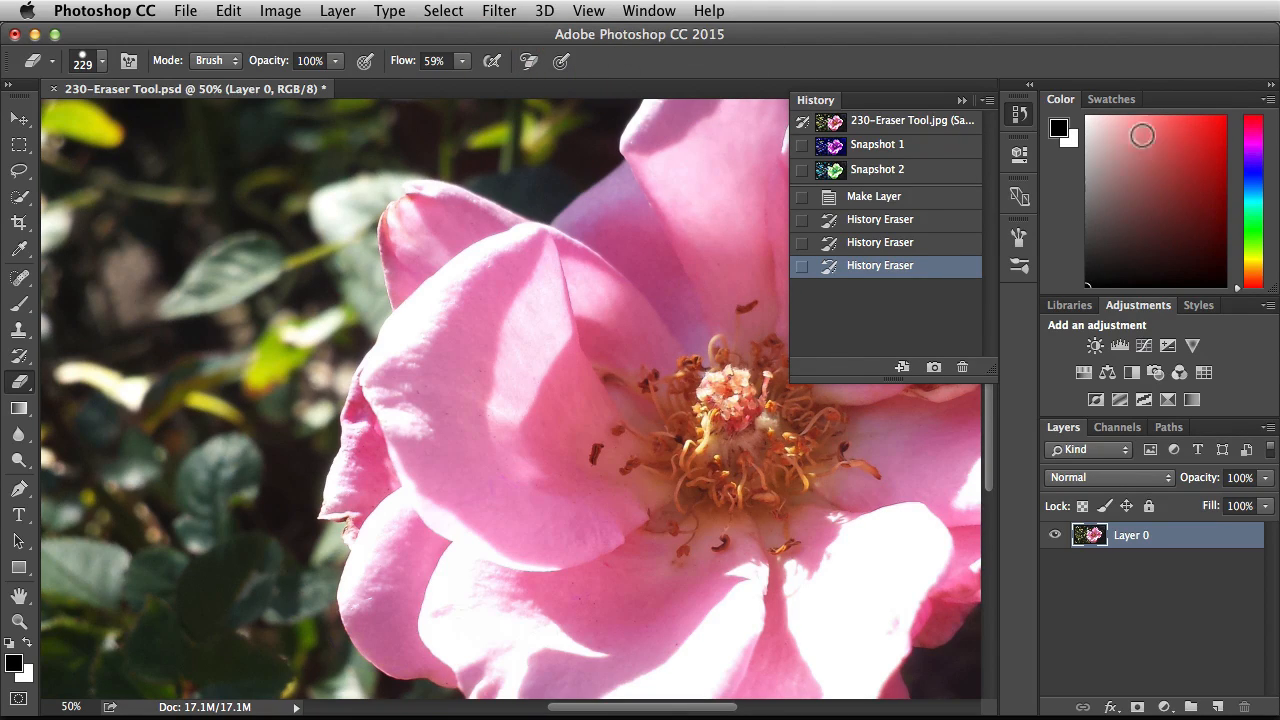
left_click(1018, 118)
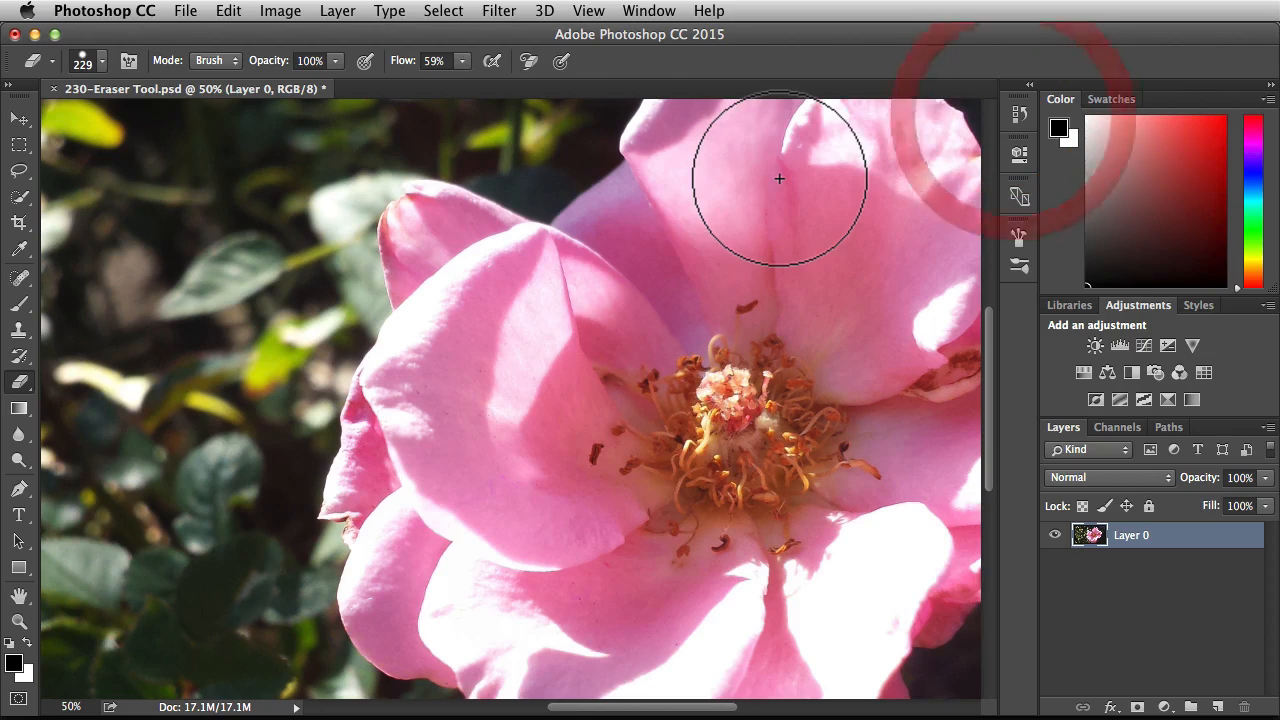
Toggle the pen-pressure size control and examine the Eraser's brush size, hardness and preset options
left_click(561, 60)
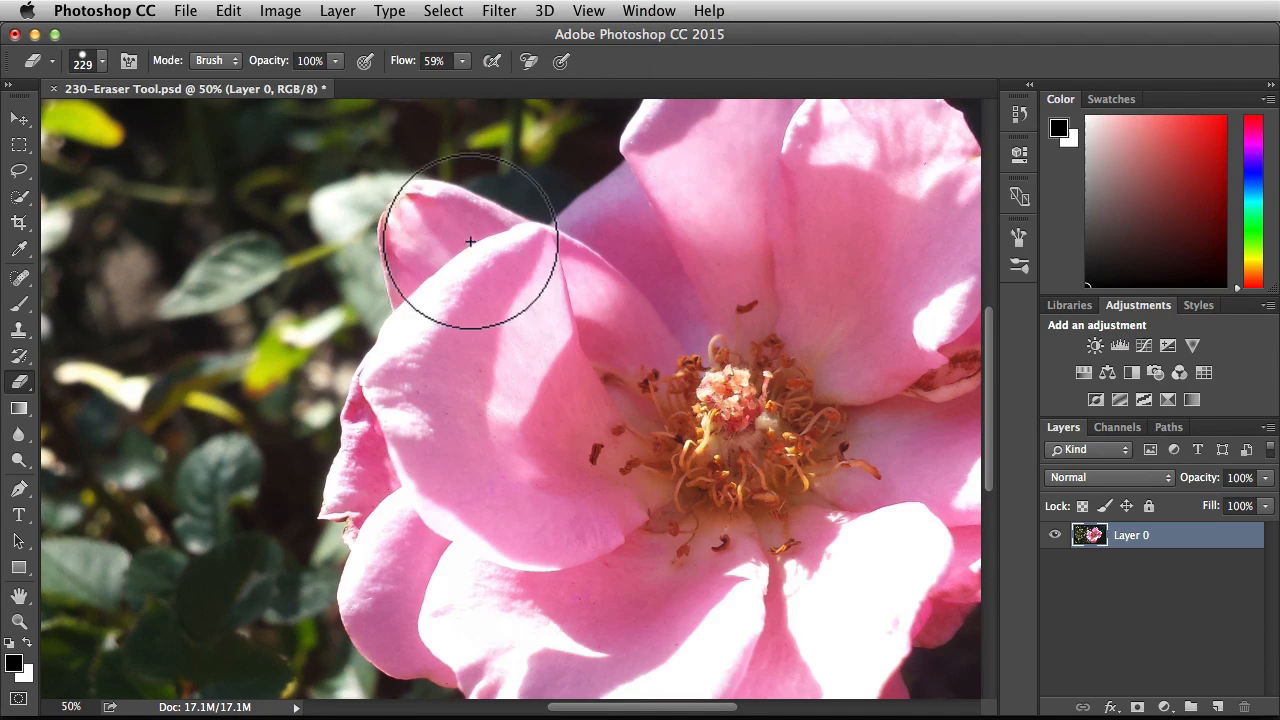
right_click(500, 260)
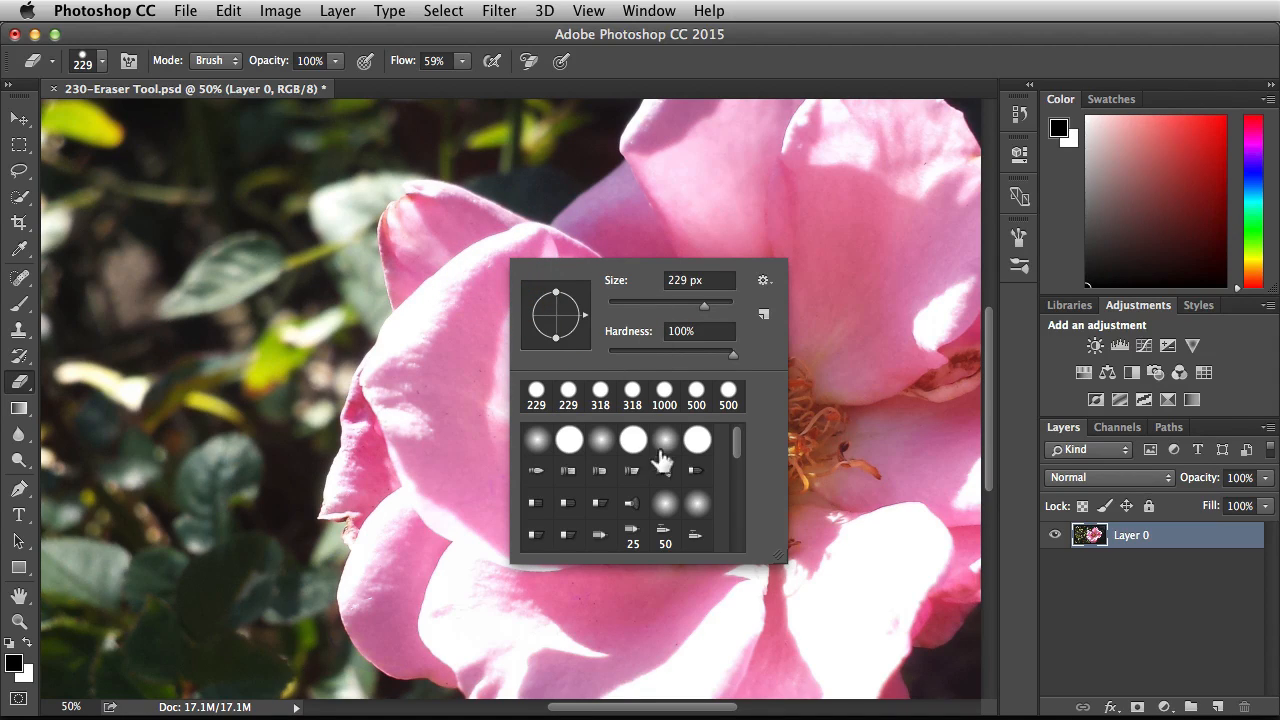
key("Escape")
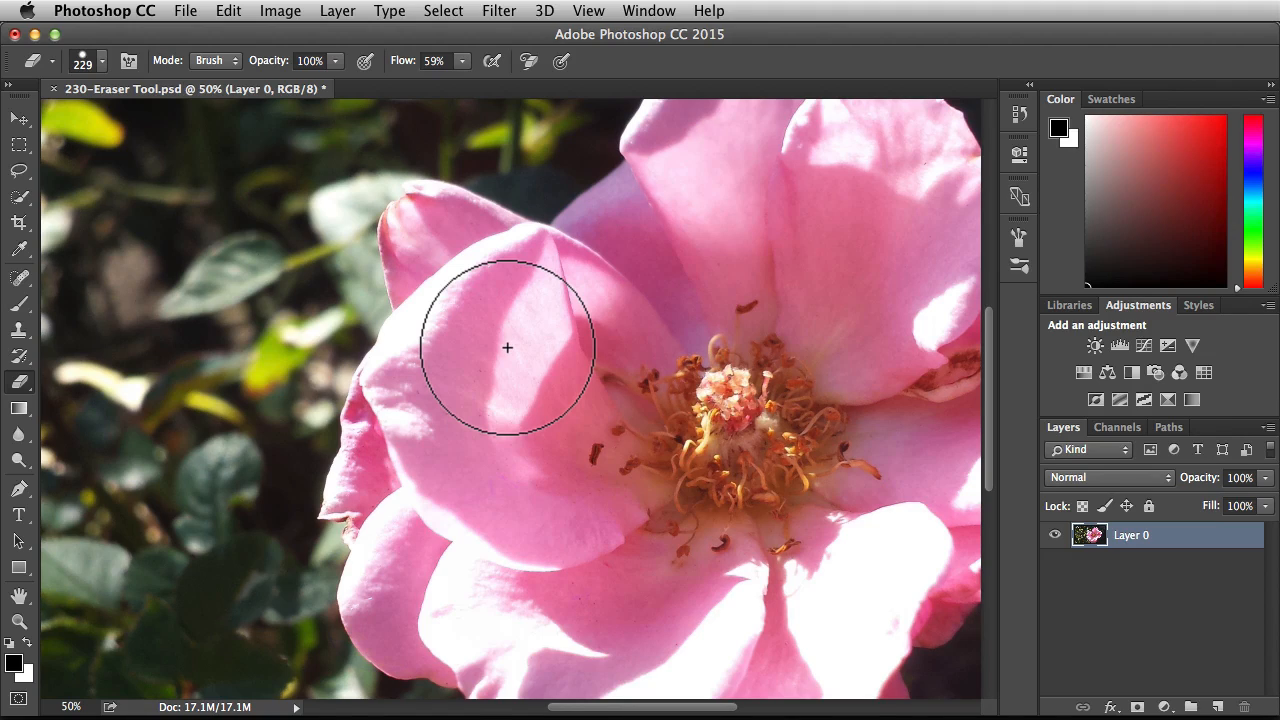
Resize the Eraser brush interactively on the canvas to 353 px
key("ctrl")
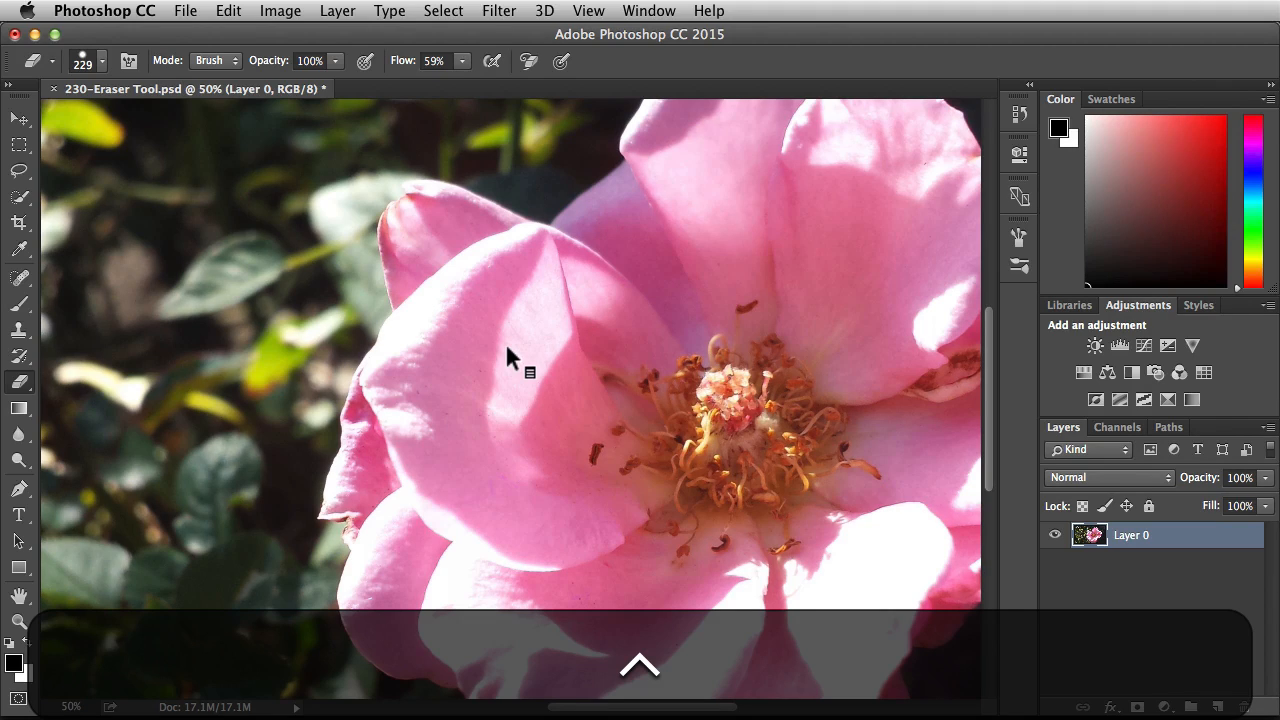
key("alt")
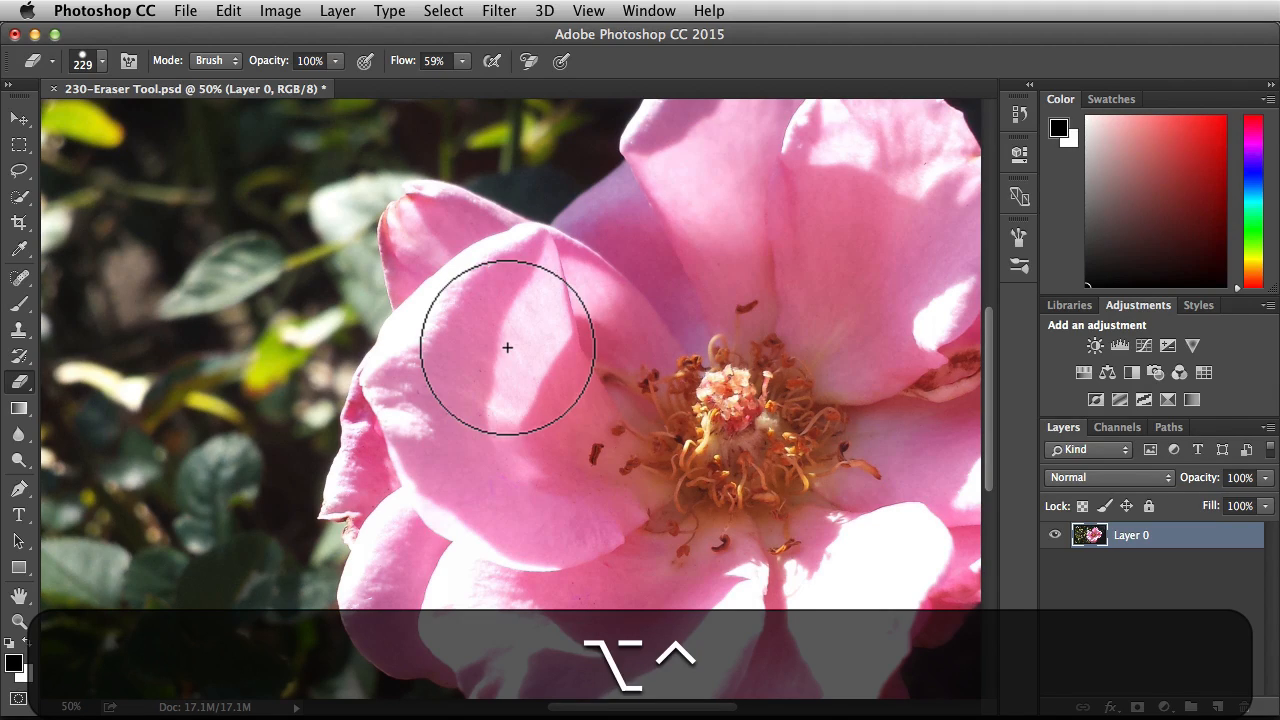
mouse_move(477, 318)
left_mouse_down()
mouse_move(709, 316)
mouse_move(616, 320)
left_mouse_up()
mouse_move(589, 323)
left_mouse_down()
mouse_move(507, 326)
mouse_move(506, 179)
mouse_move(506, 380)
mouse_move(500, 371)
left_mouse_up()
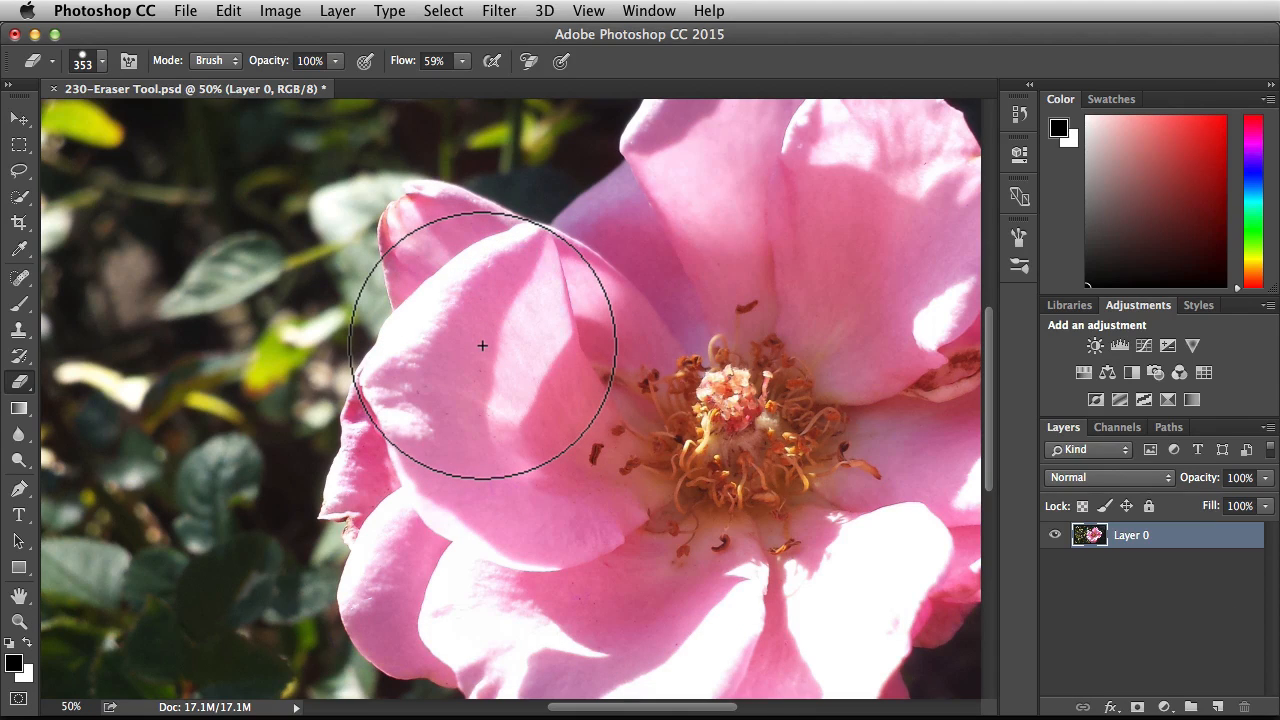